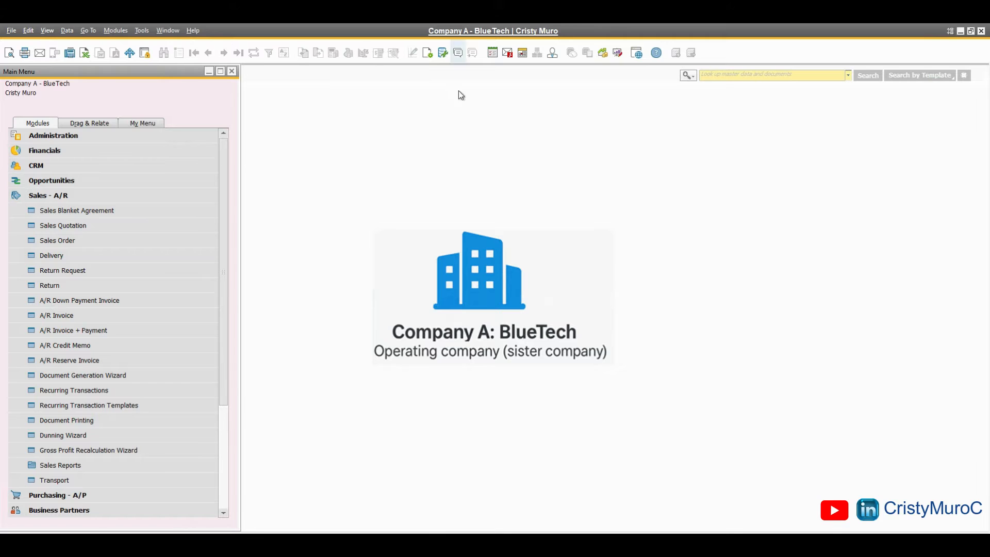
Open the A/R Invoice form and find invoice number 2231
click(116, 313)
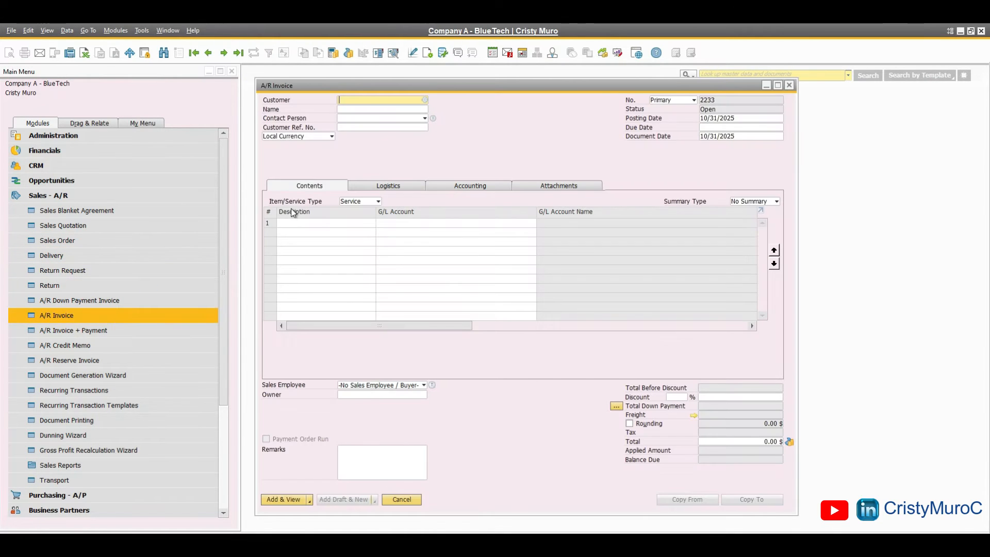
click(163, 53)
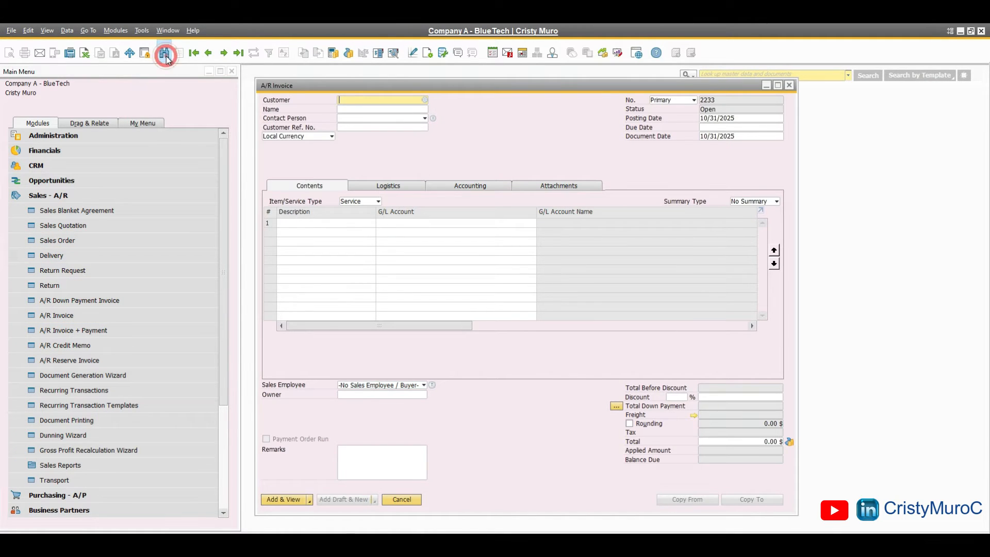
text(2231)
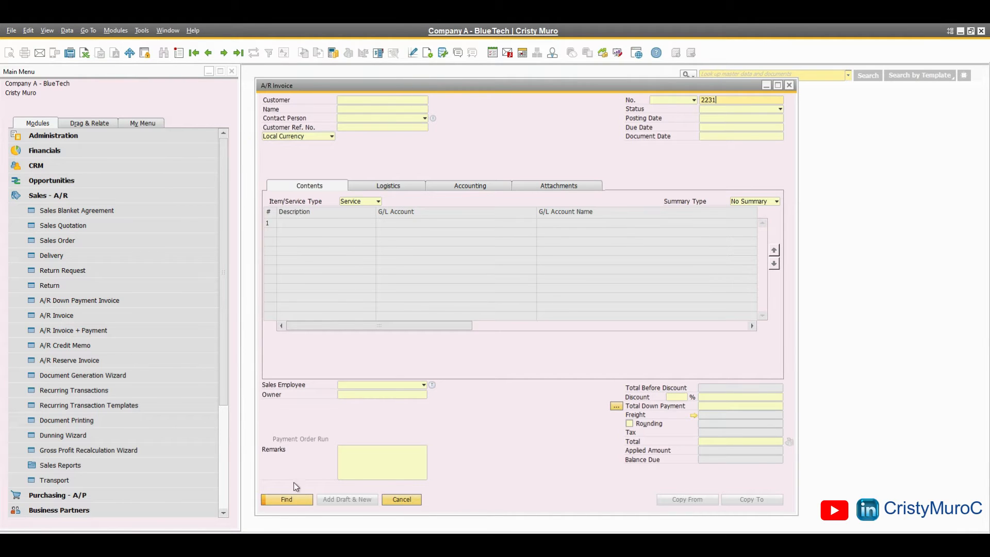
click(288, 499)
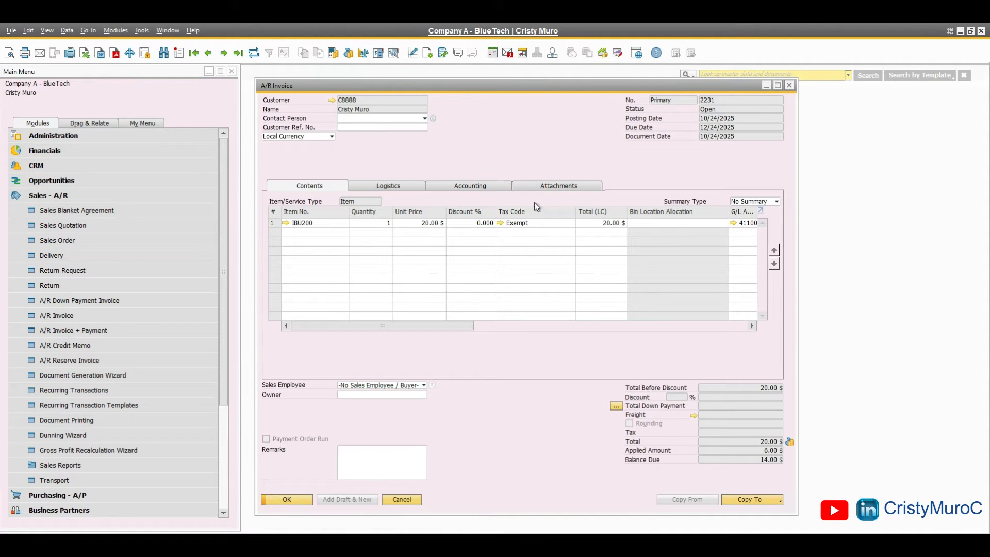
Check the invoice's copy-to targets and its Referenced Document information, closing the Reference Information window without changes
click(753, 501)
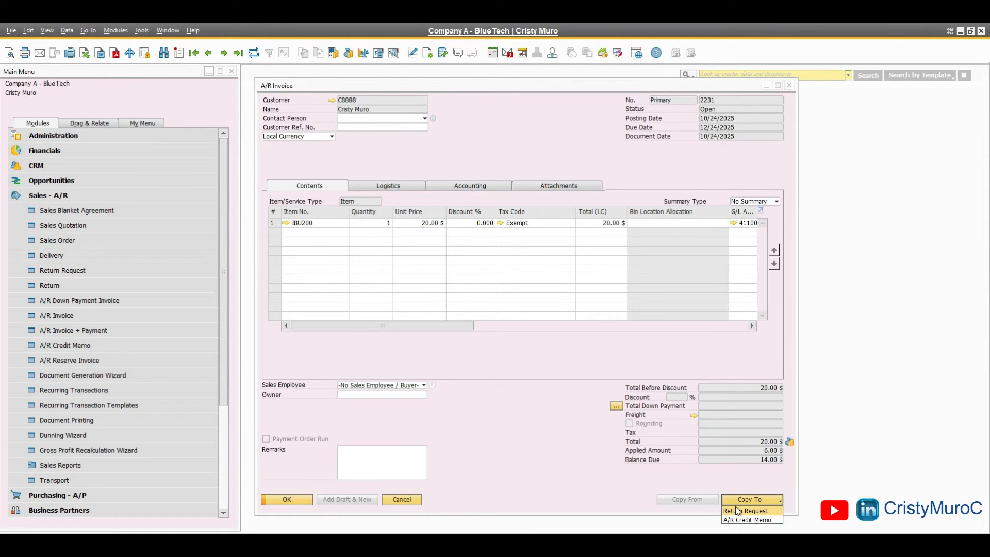
click(516, 171)
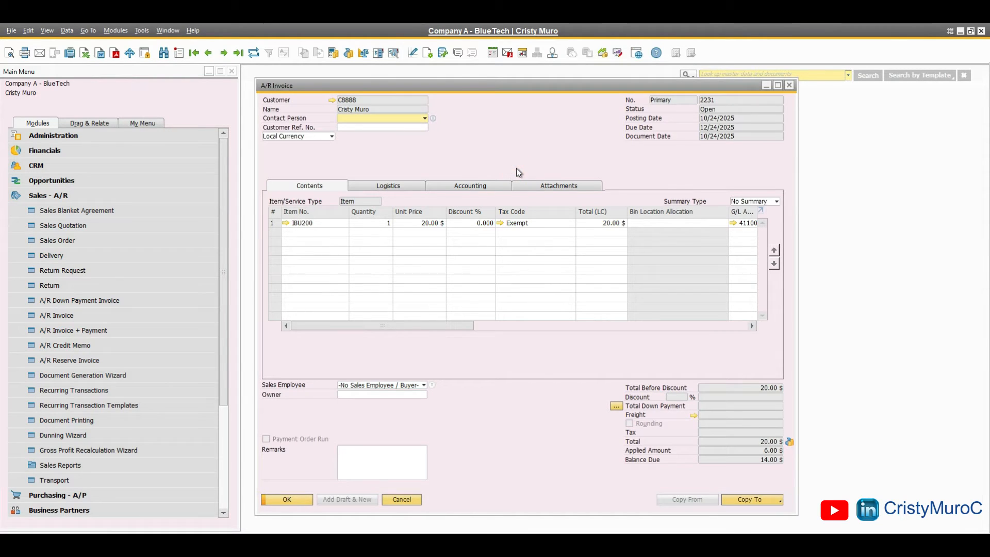
click(495, 184)
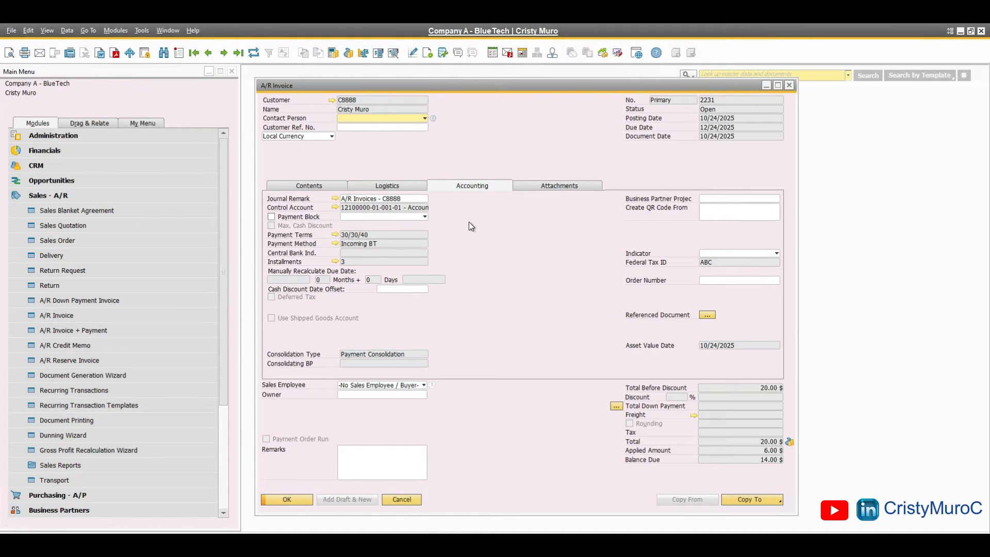
click(707, 315)
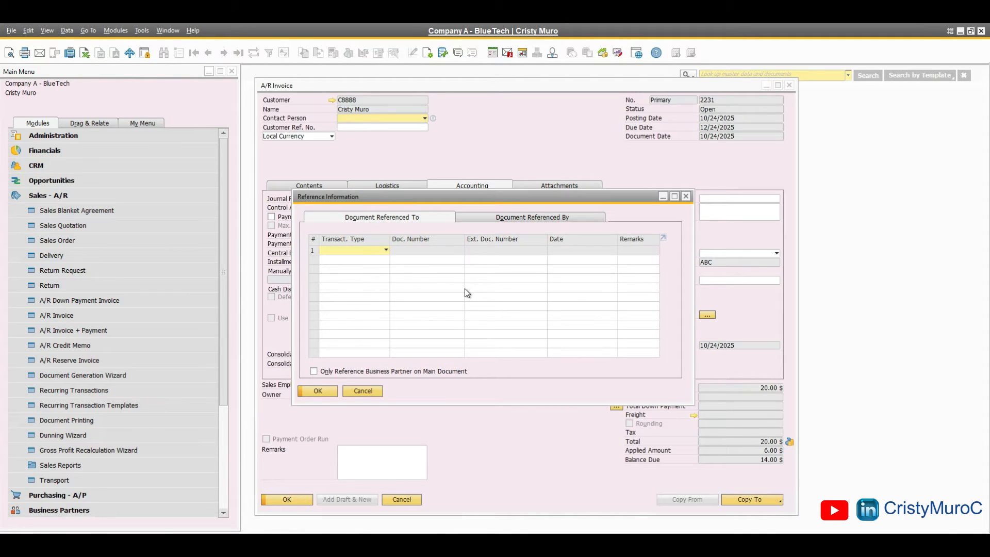
click(365, 393)
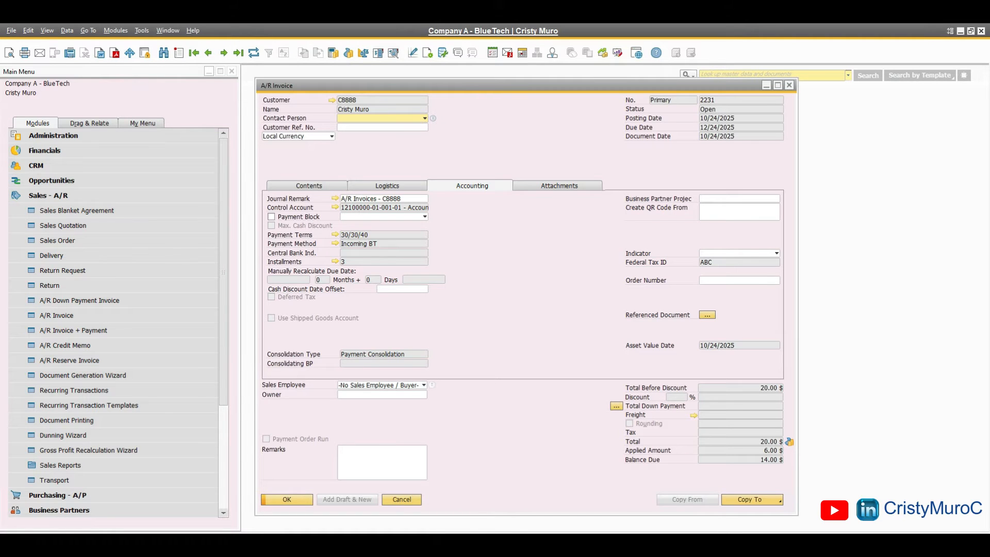
Switch to the Excel template workbook and enter 2231 as the ParentKey in A3
key(alt+Tab)
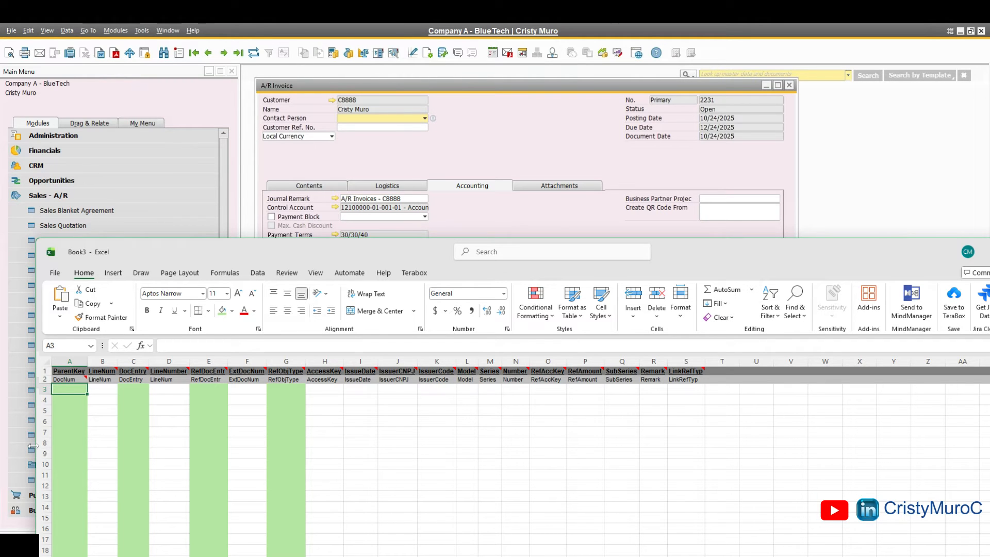
text(2231)
key(Tab)
key(Tab)
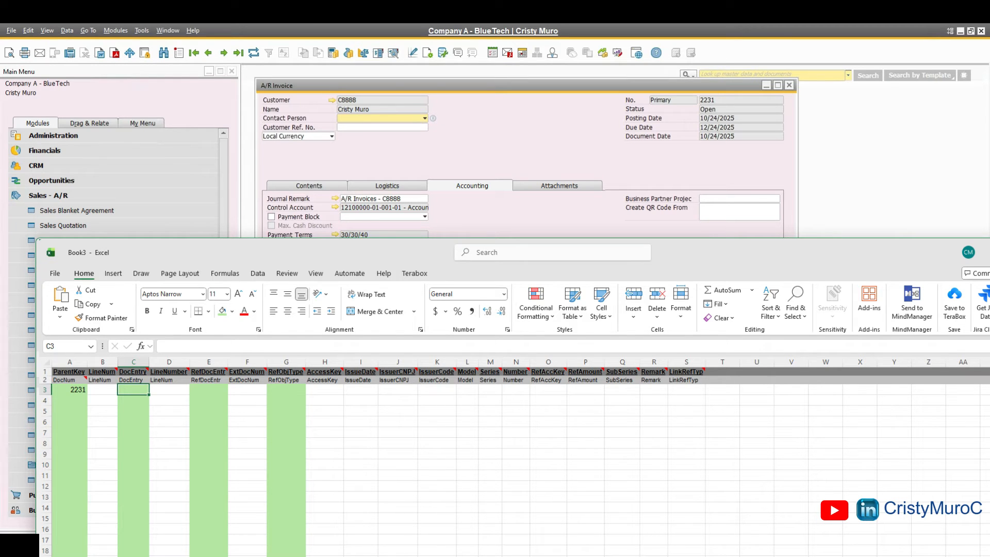
Start a new Query Generator query in SAP Business One that selects "DocEntry" from the OINV table
click(140, 31)
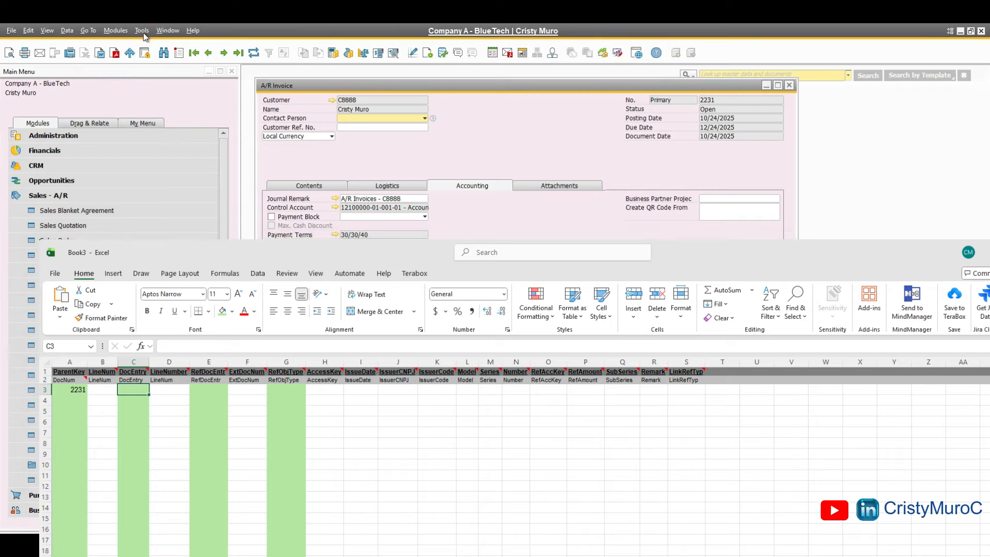
mouse_move(170, 140)
click(384, 152)
click(391, 424)
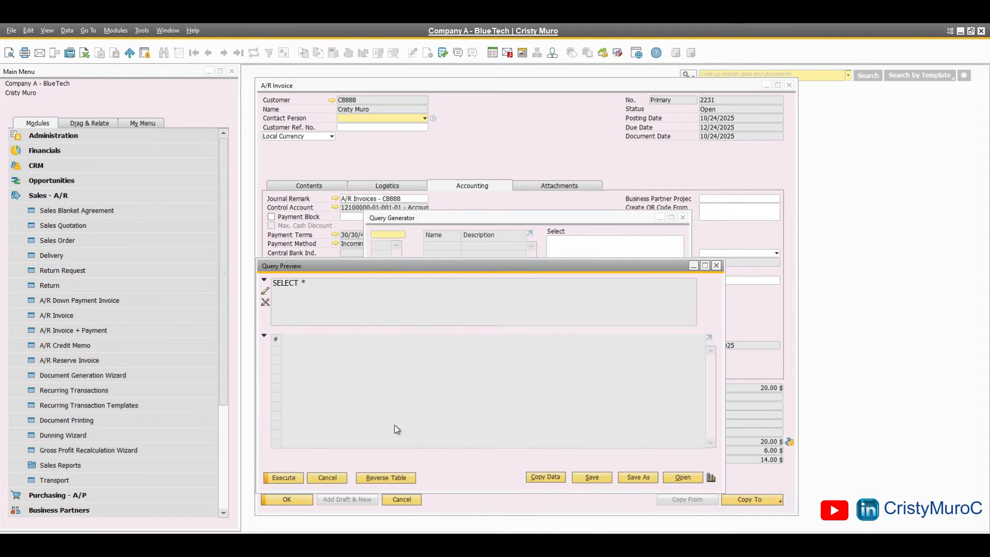
click(314, 294)
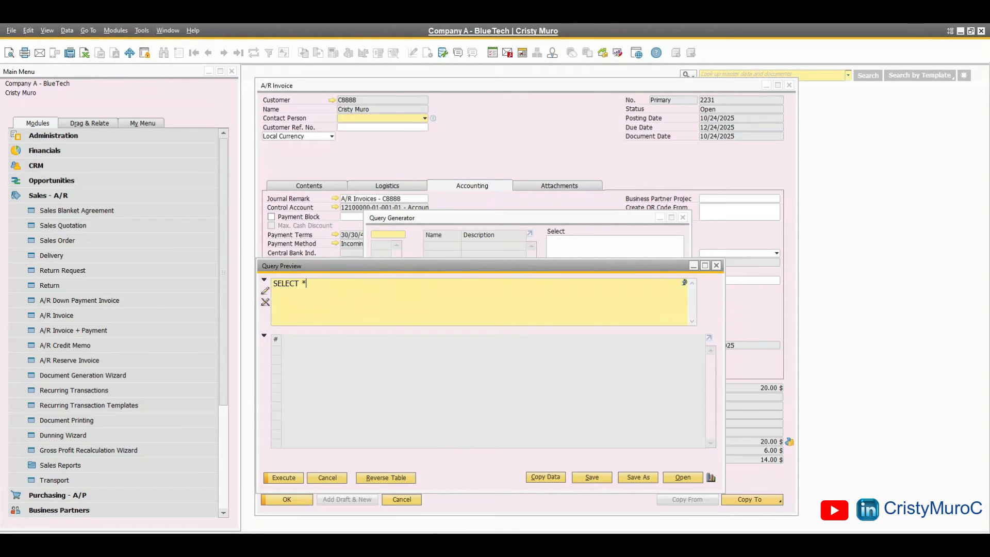
text(FROM OINV)
double_click(304, 283)
text(dO)
key(BackSpace)
key(BackSpace)
text("DocEntry")
Add the condition WHERE "DocNum" = 2231 to the OINV query and execute it
click(414, 281)
text(WHE)
key(BackSpace)
key(BackSpace)
text(WHERE "DocN)
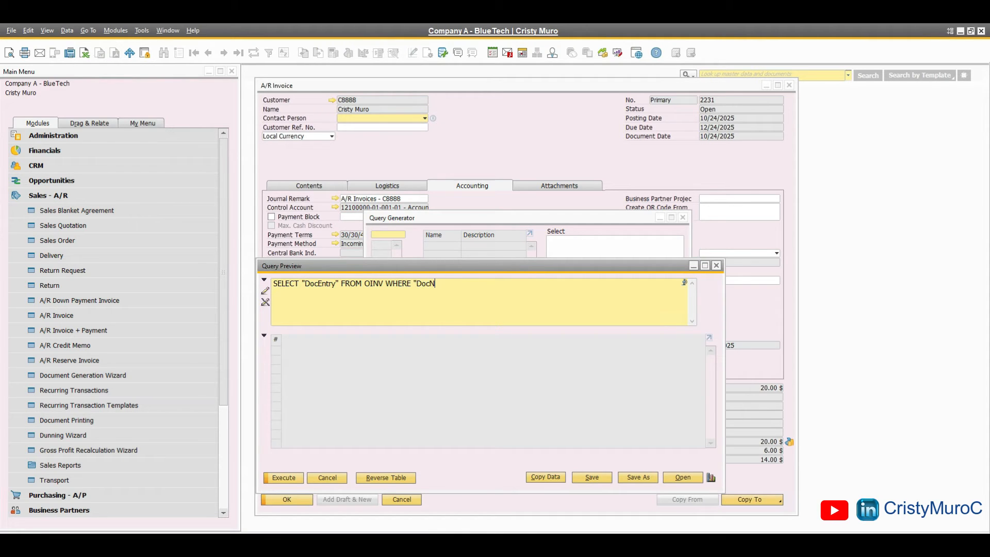
text(um" = 2231)
click(294, 480)
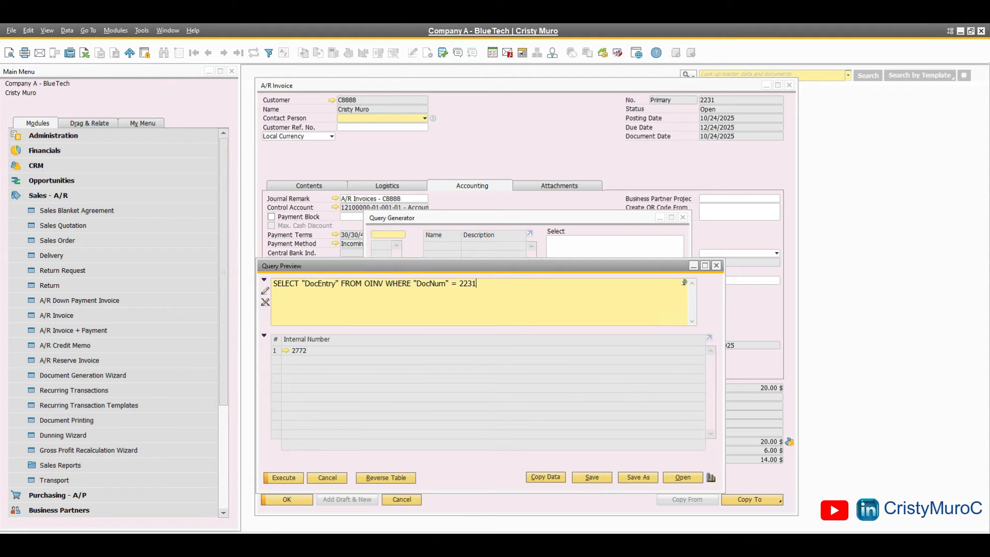
Switch back to the Excel template and enter 2772 as the DocEntry in C3
key(alt+Tab)
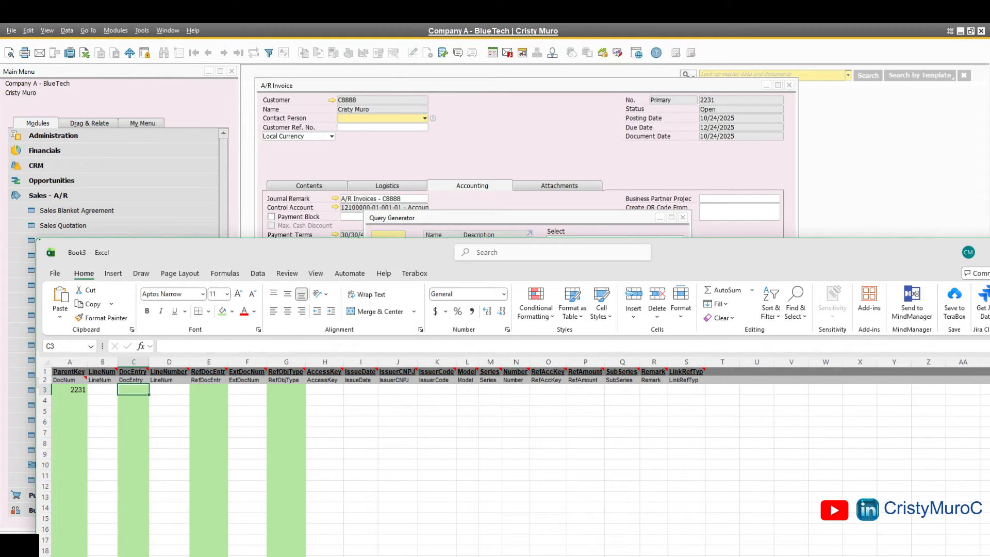
text(2772)
key(Tab)
key(Tab)
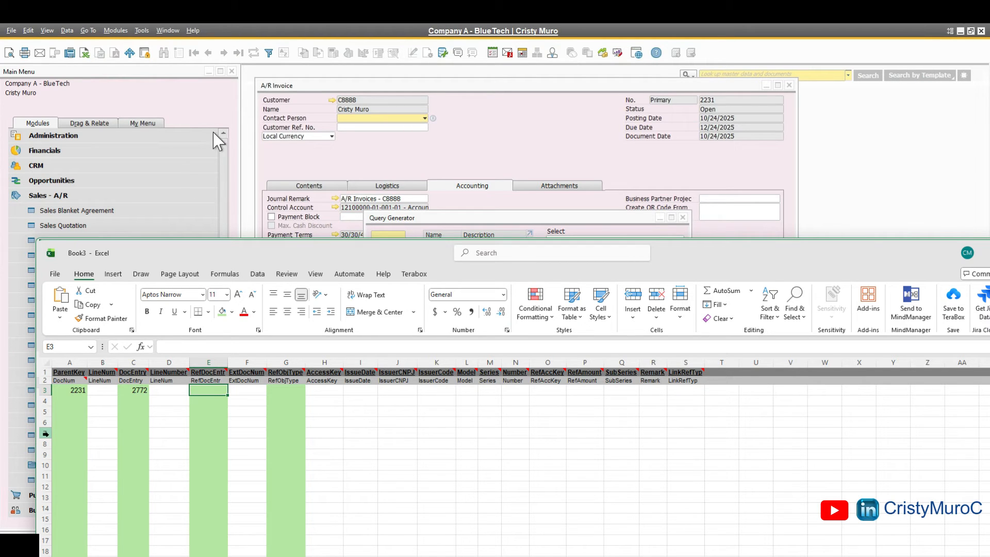
Look up the sales order to be referenced by its document number in SAP Business One, and minimize its window after viewing it
click(410, 148)
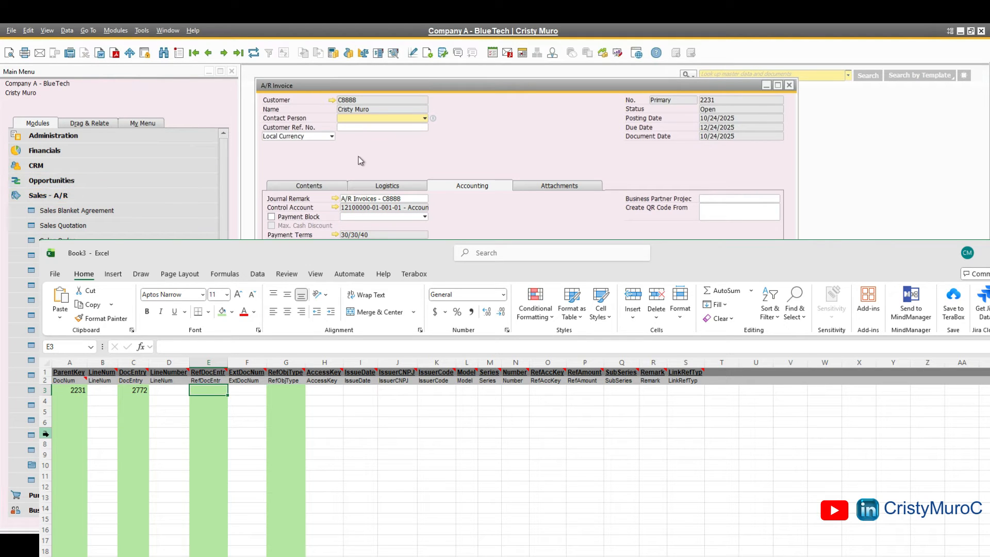
click(87, 237)
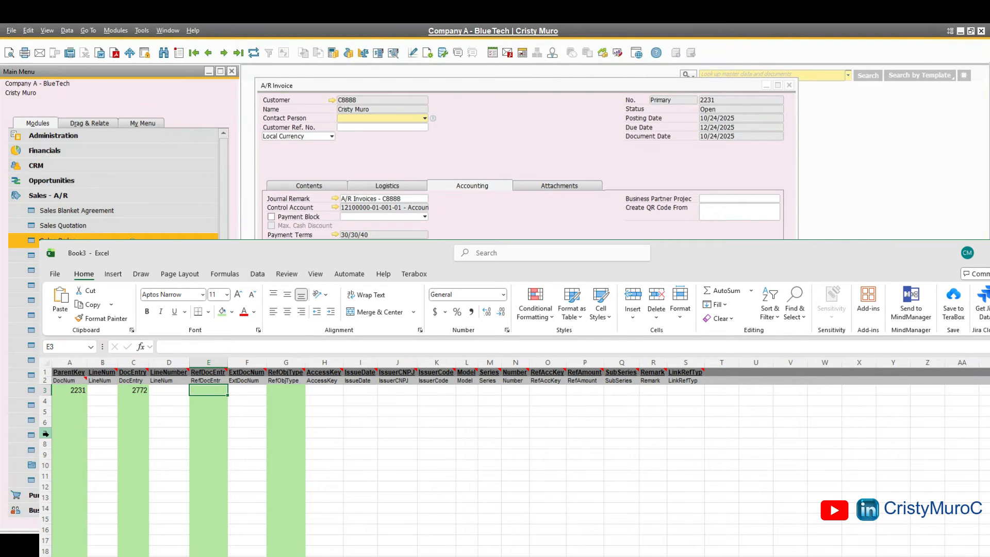
drag(364, 98, 229, 134)
click(165, 58)
text(2070)
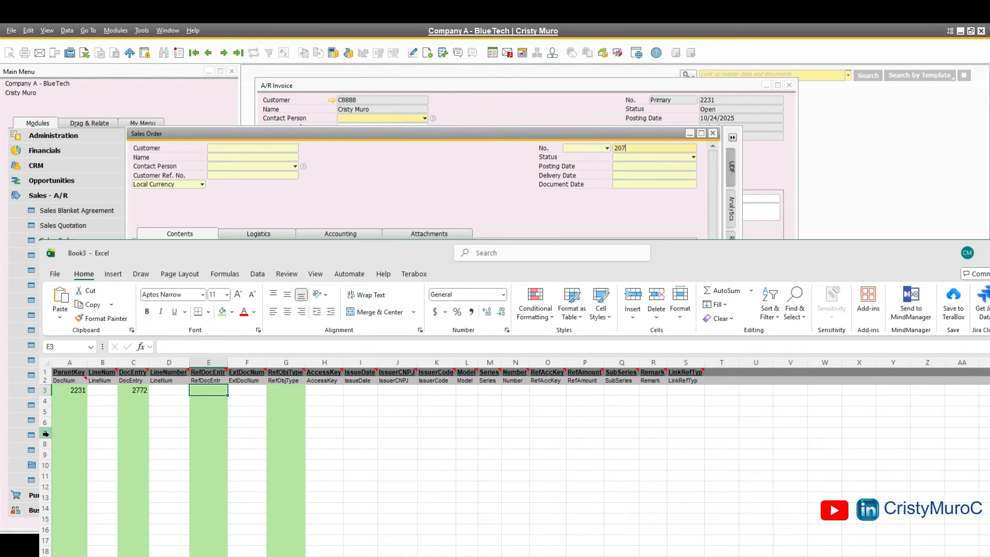
key(Return)
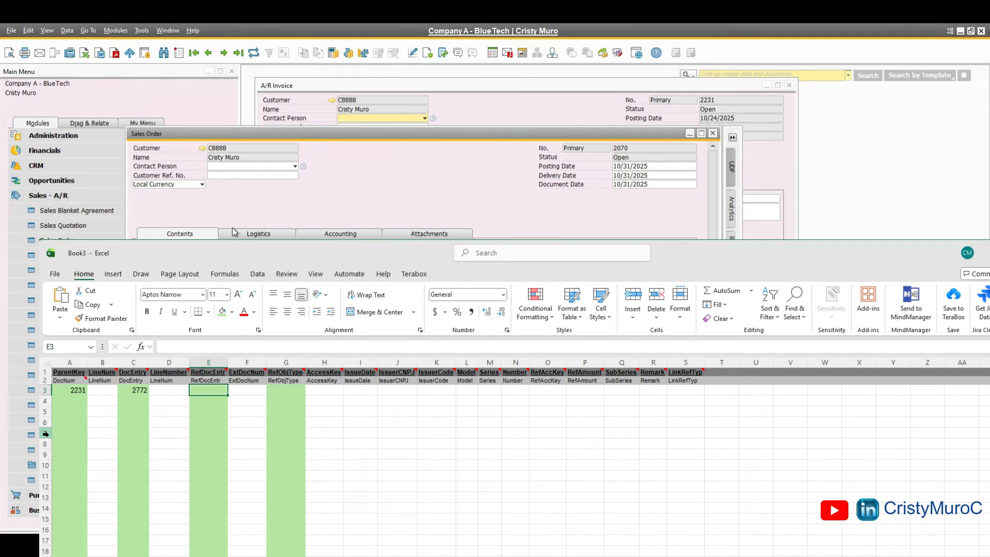
click(352, 225)
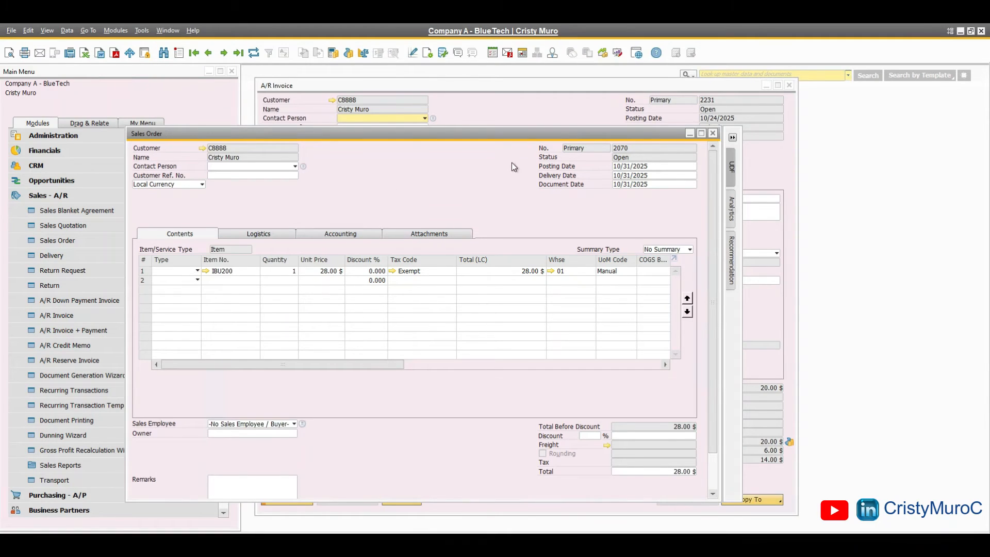
click(689, 135)
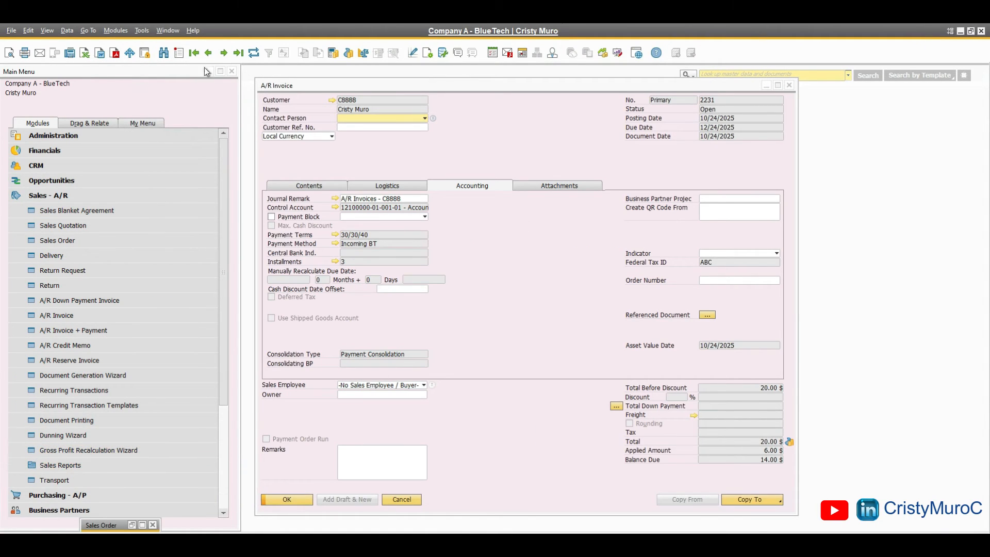
Bring back the open Query Preview and change the queried table to ORDR
click(167, 30)
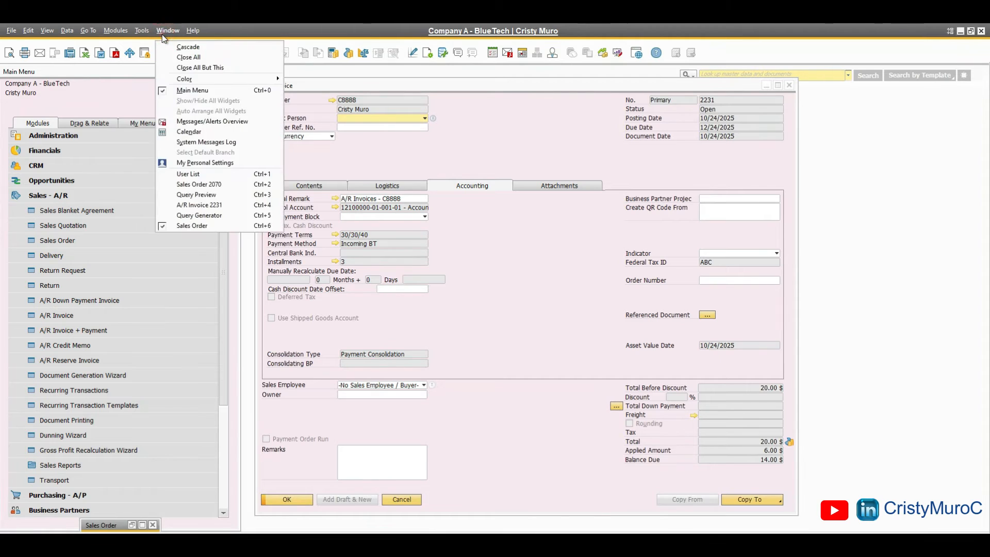
click(224, 198)
click(383, 283)
key(BackSpace)
key(BackSpace)
text(RDR)
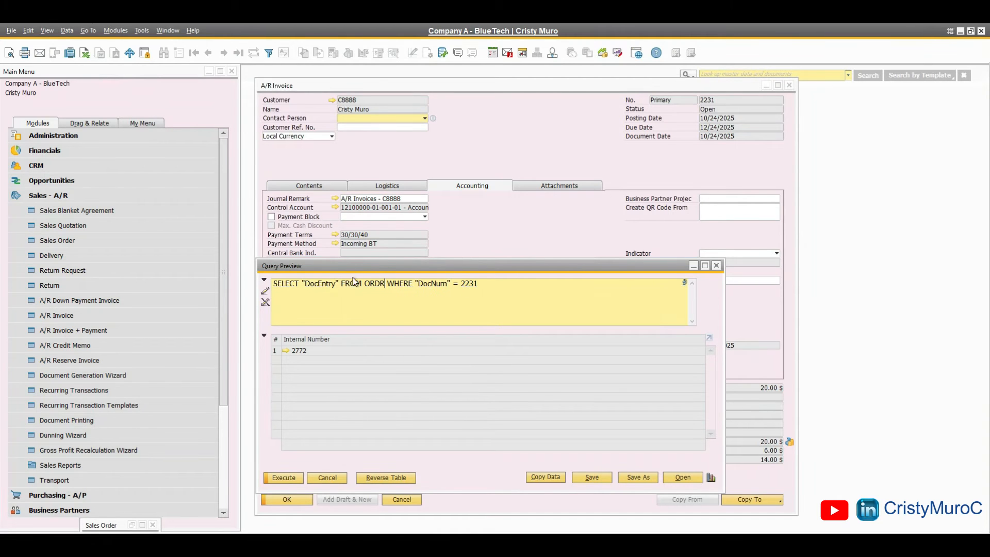
Change the query's "DocNum" condition to the sales order's document number and execute the query
click(479, 283)
key(BackSpace)
key(BackSpace)
key(BackSpace)
text(070)
click(285, 478)
Switch to the Excel template and enter 3392 as the RefDocEntr value in E3
key(alt+Tab)
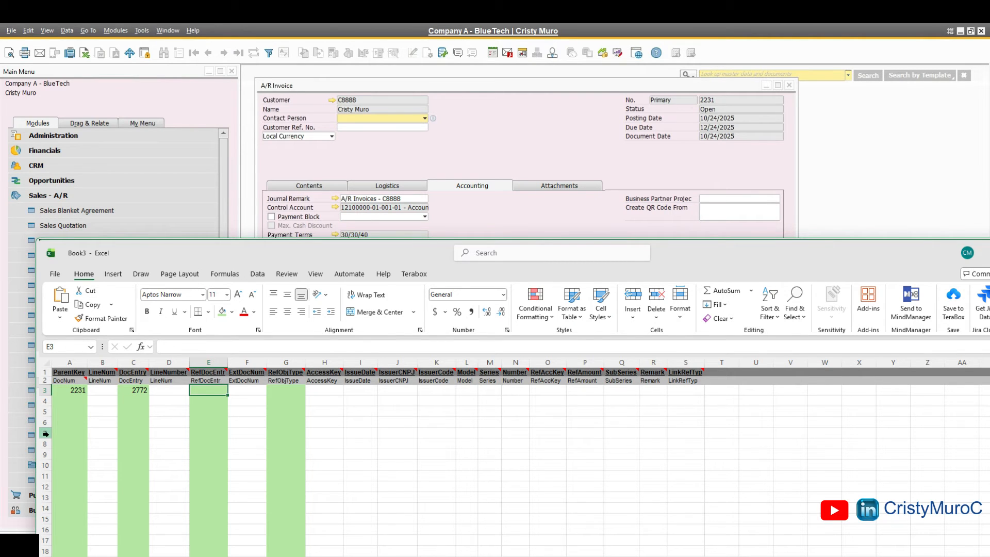
text(3392)
key(Tab)
key(Tab)
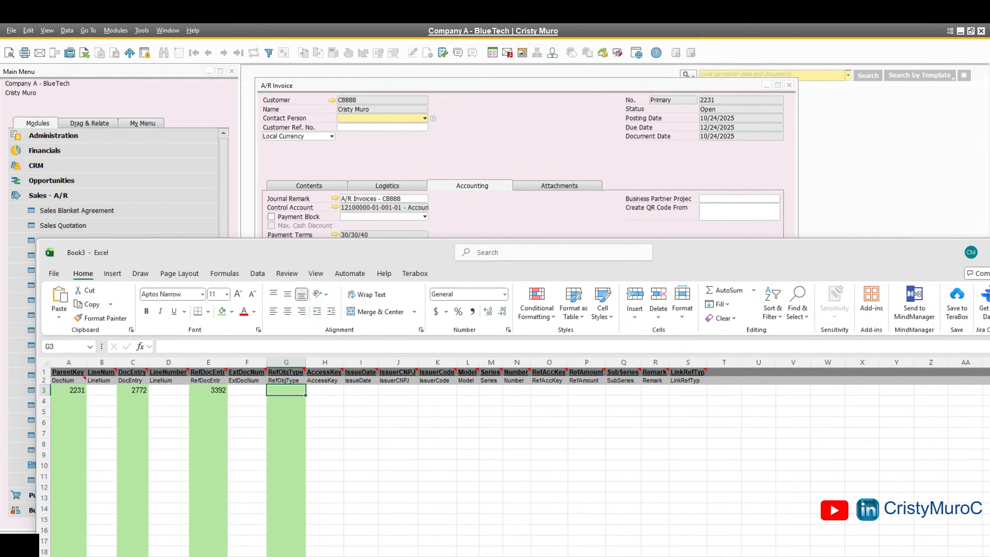
Return to the Query Preview, add the "ObjType" field to the ORDR query's selection and execute it
click(174, 30)
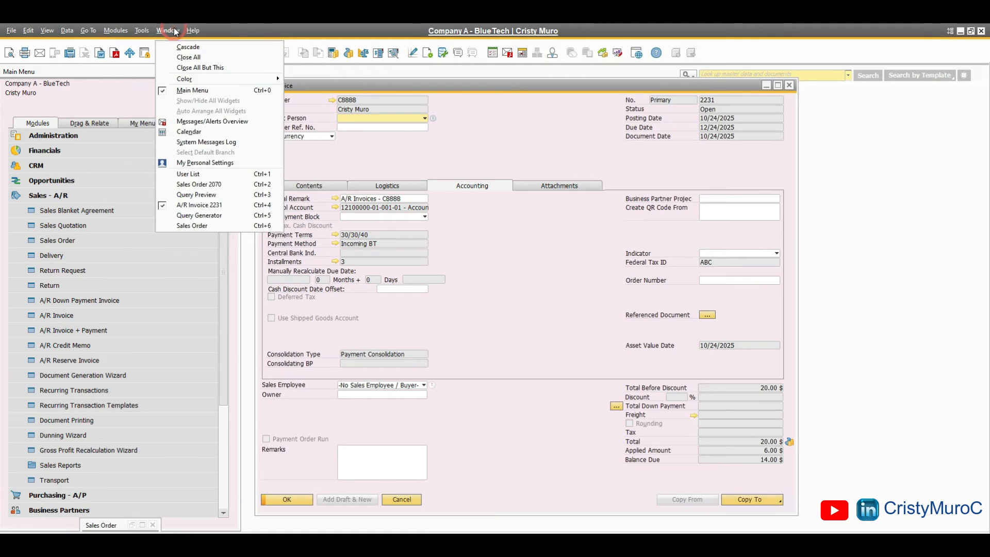
click(225, 195)
click(338, 287)
text(, )
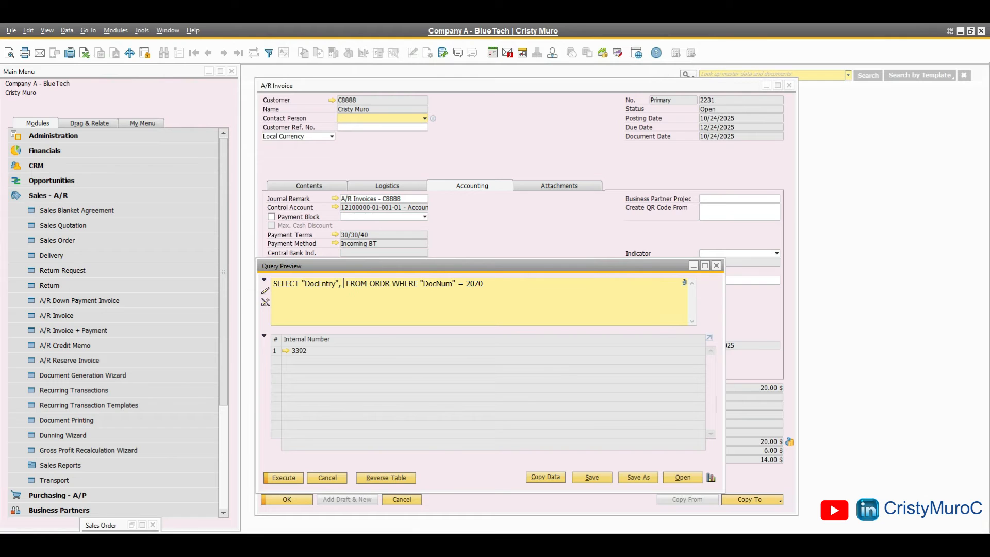
text("")
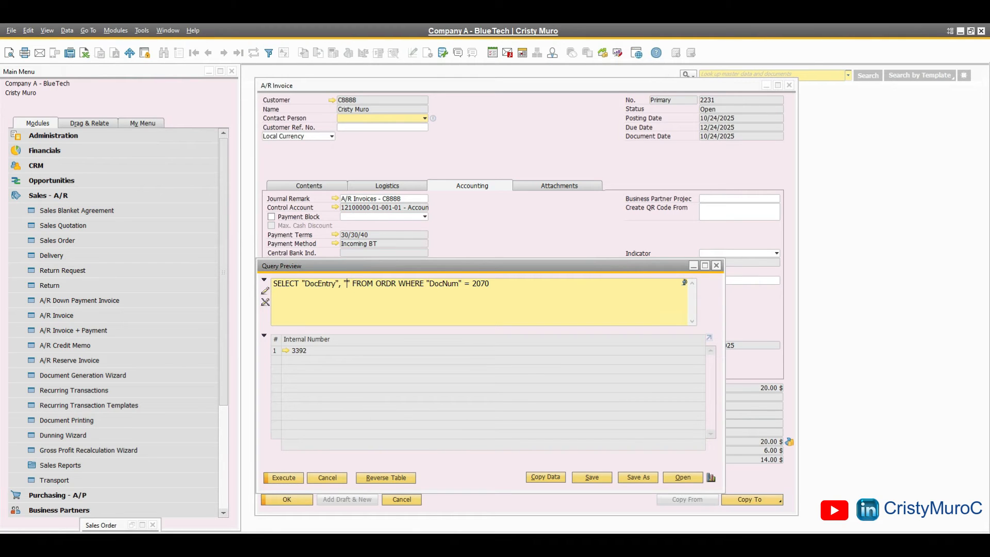
text(ObjType)
click(290, 479)
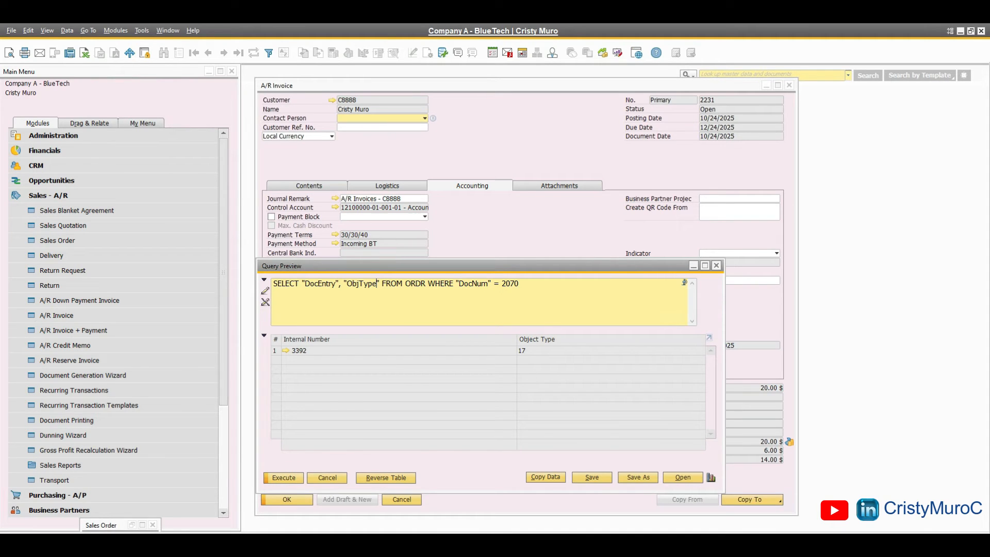
Switch to the Excel template and enter 17 as the RefObjType in G3
key(alt+Tab)
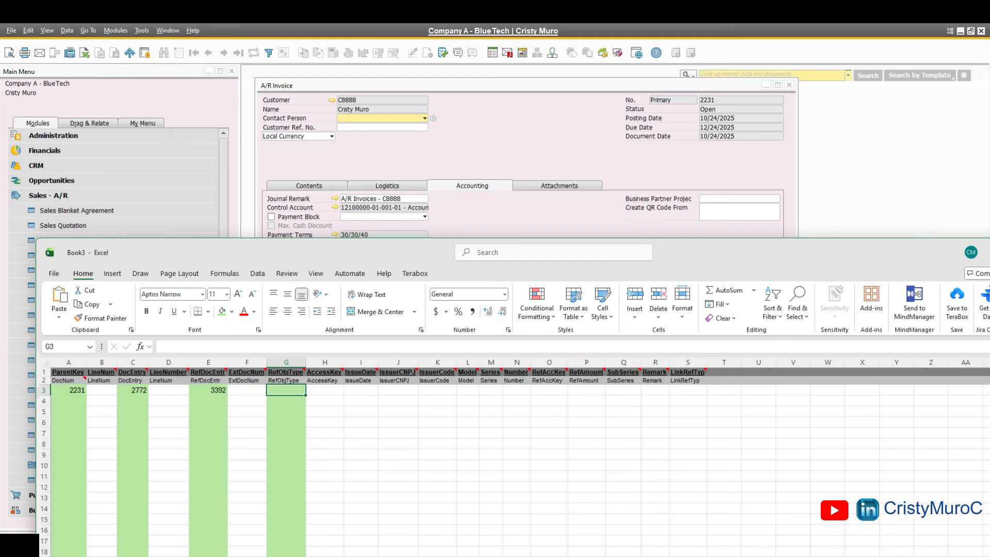
text(17)
click(133, 402)
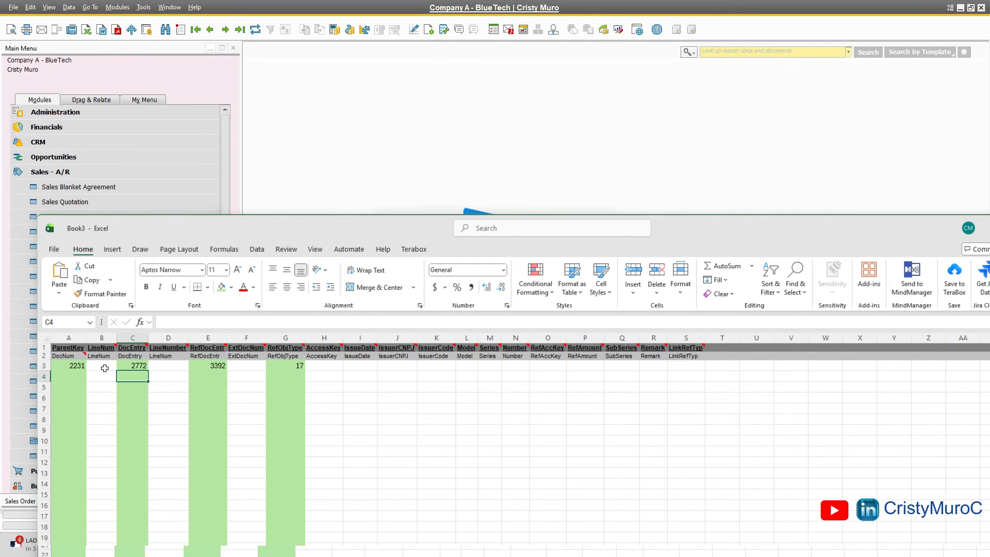
key(ctrl+c)
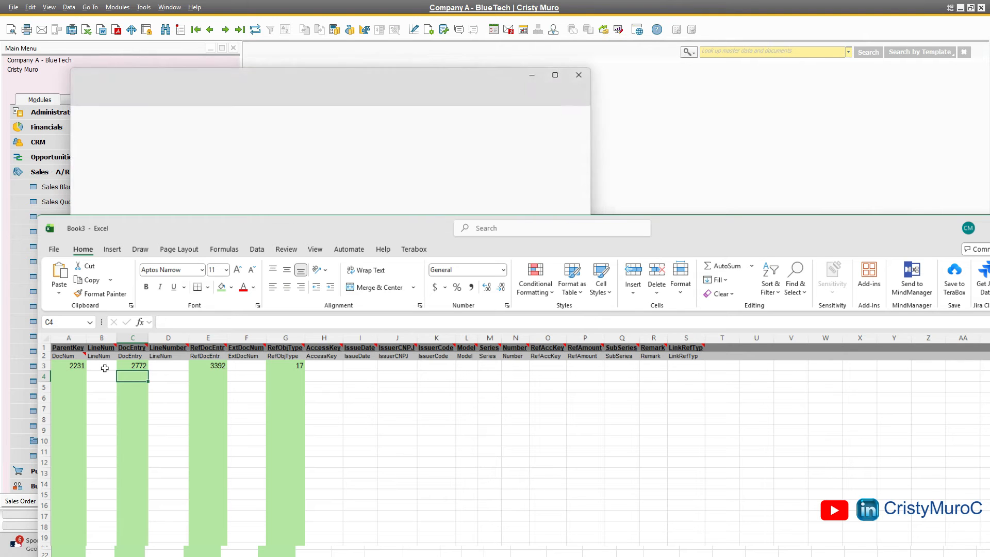
Paste the Excel template's data into a new Notepad document and save it as the text file "Referenced Documents" in the DTW folder
key(ctrl+v)
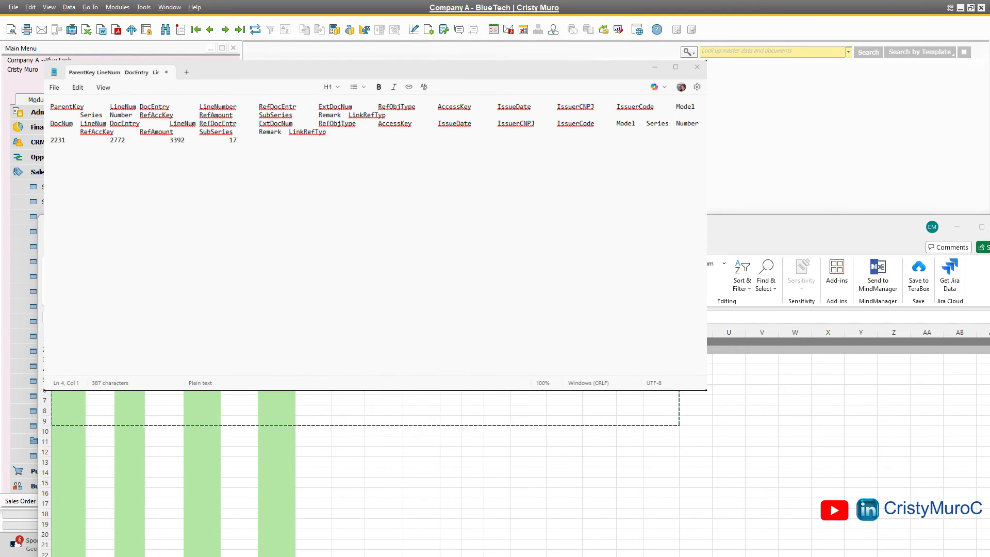
key(ctrl+s)
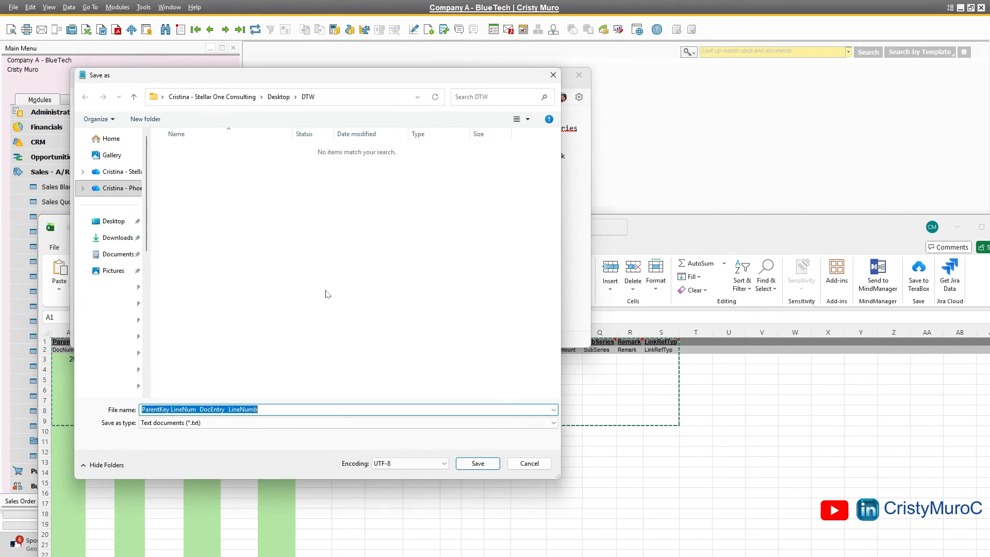
click(283, 407)
key(ctrl+a)
text(ReferencedDocuments)
click(470, 461)
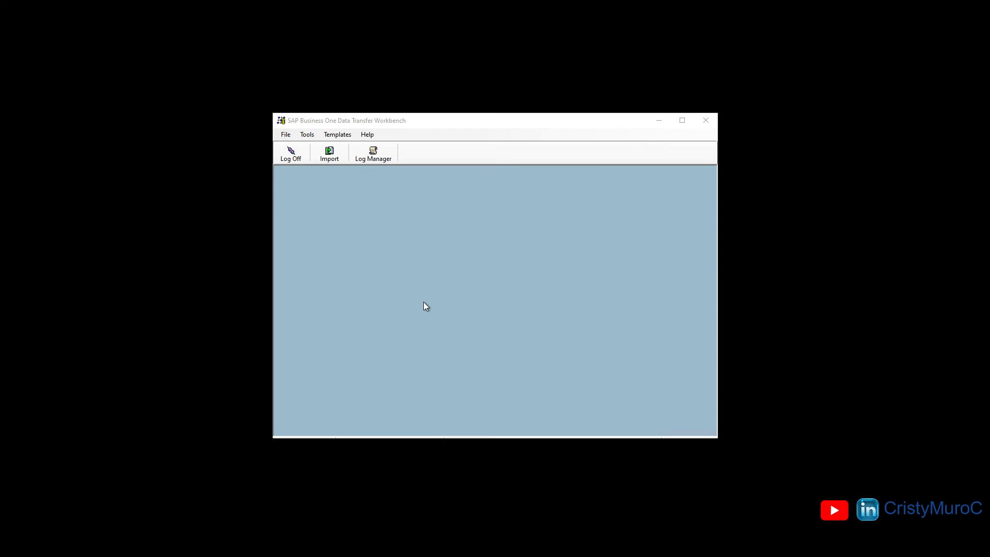
In Data Transfer Workbench, start an import of Transactional Data with the Update Existing Data operation
click(329, 154)
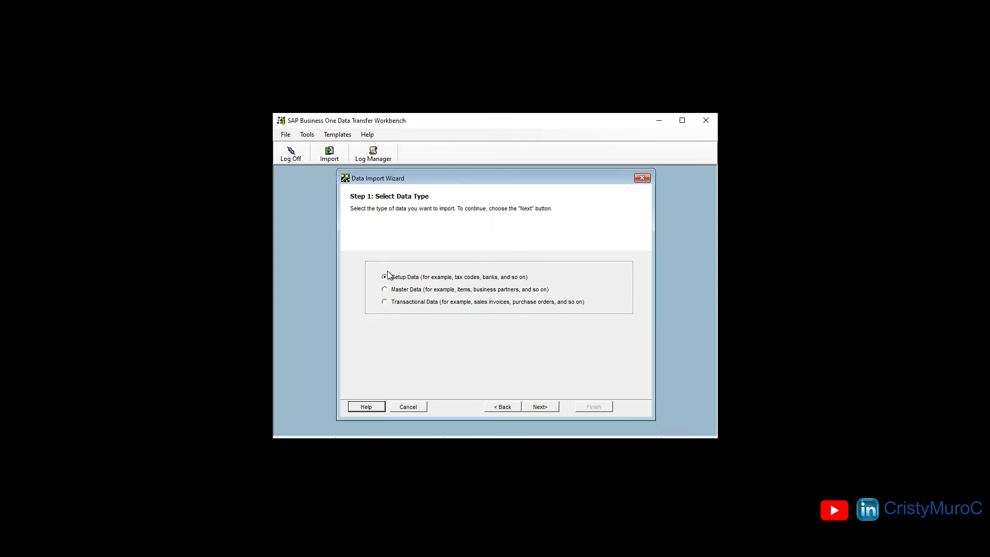
click(385, 302)
click(539, 408)
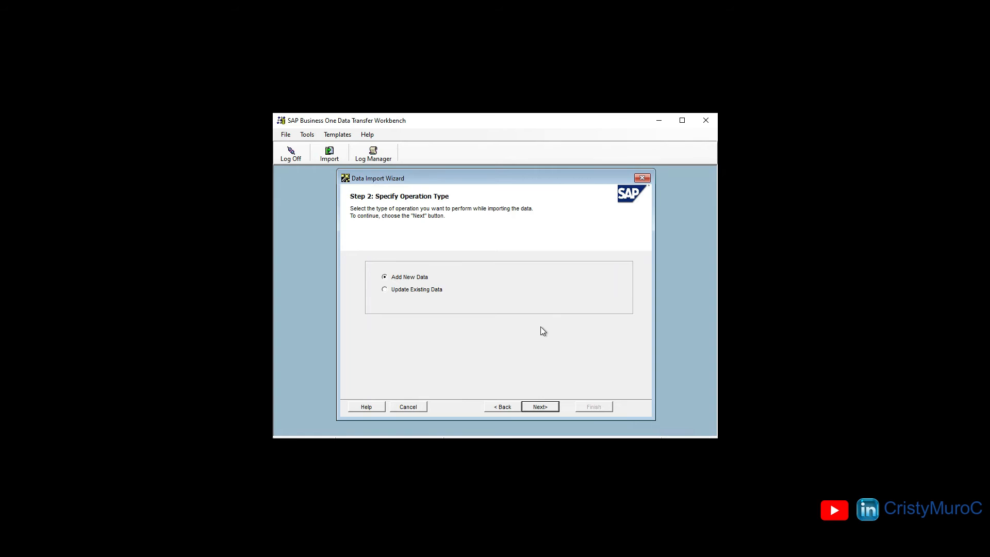
click(385, 290)
click(537, 408)
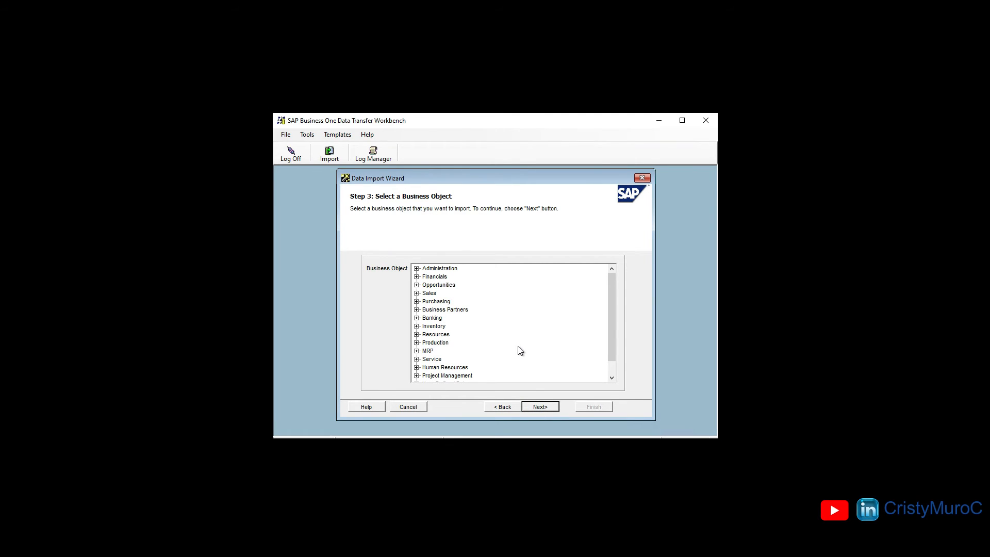
Choose AR Invoice under Sales as the business object to import and continue to the data source selection
click(417, 293)
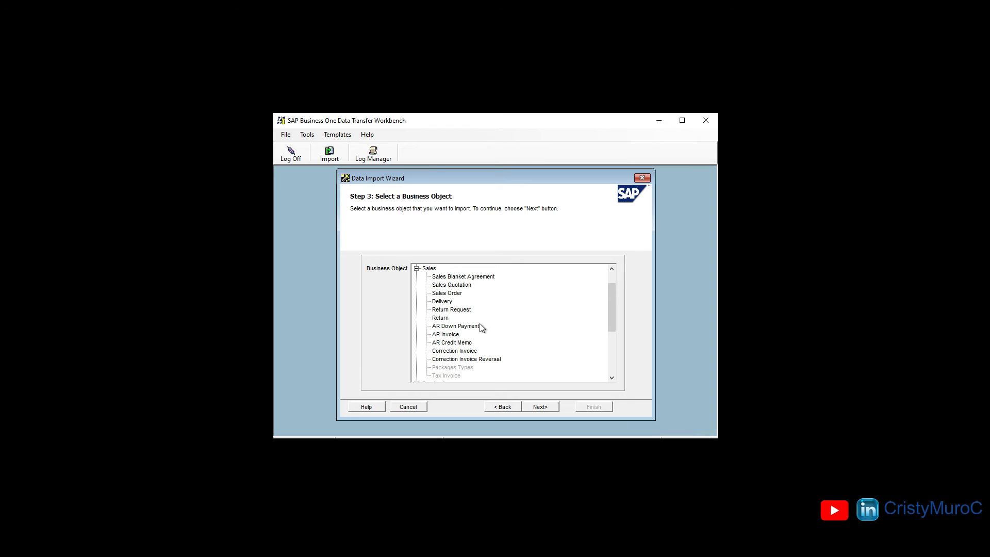
click(447, 335)
click(538, 407)
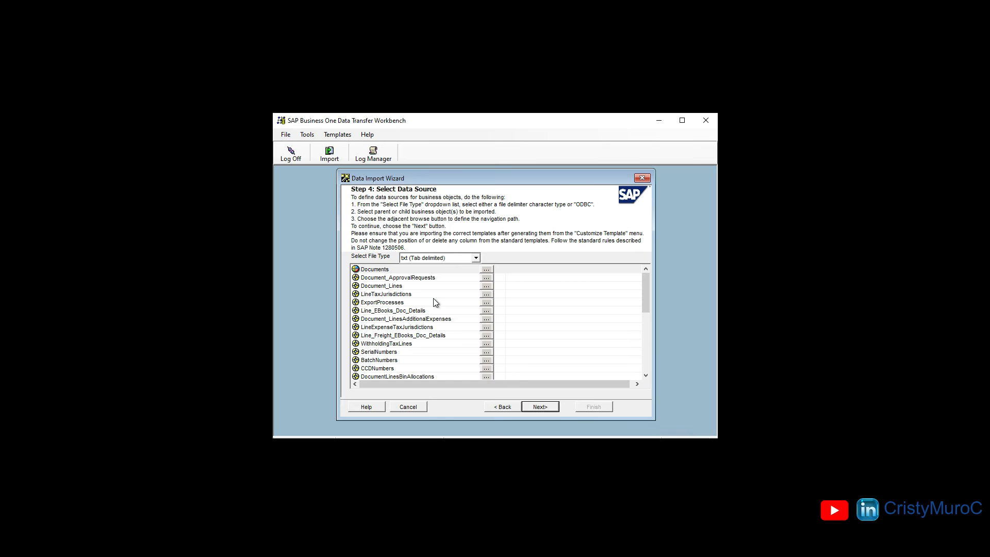
Assign the "Referenced Documents" text file as the source for DocumentReference and continue to the field mapping
scroll(528, 338, down, 8)
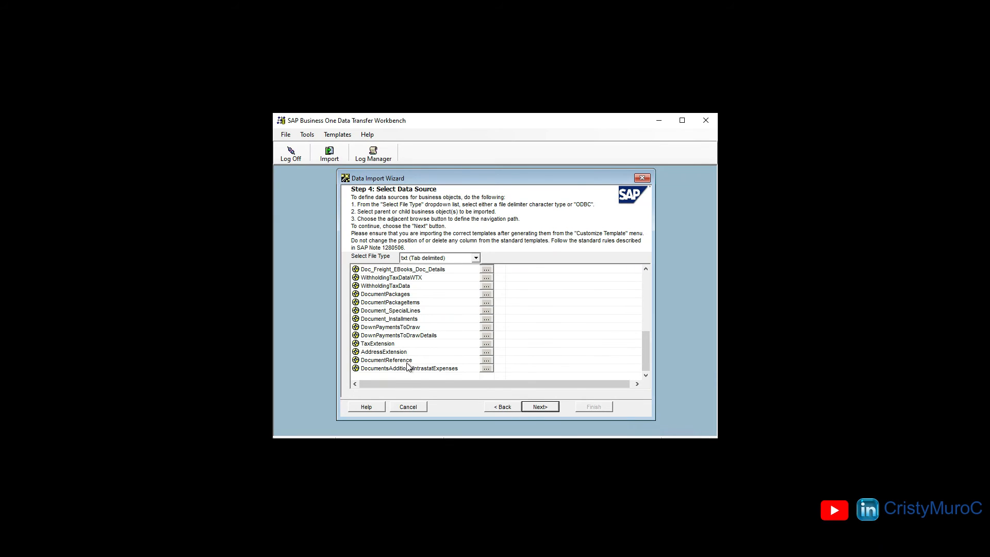
click(488, 361)
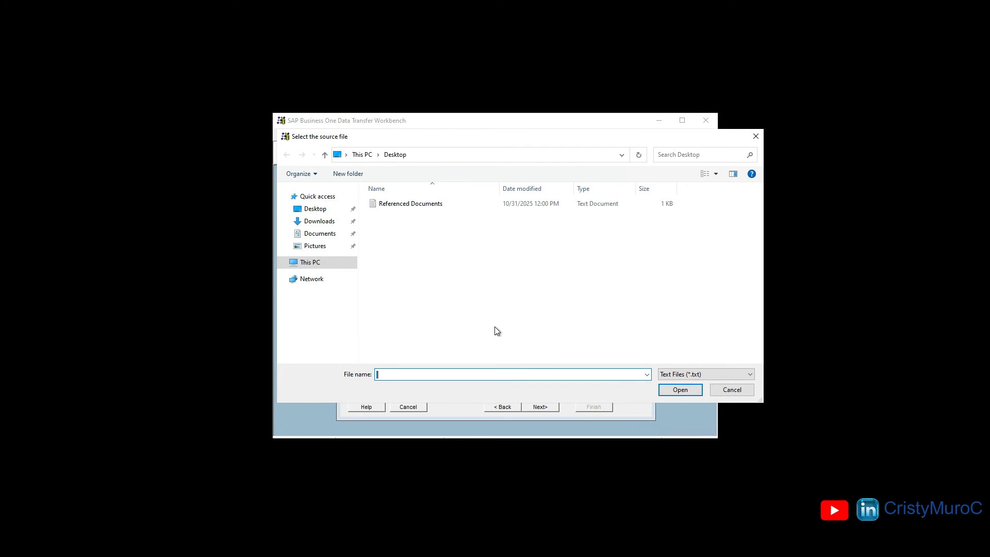
click(415, 205)
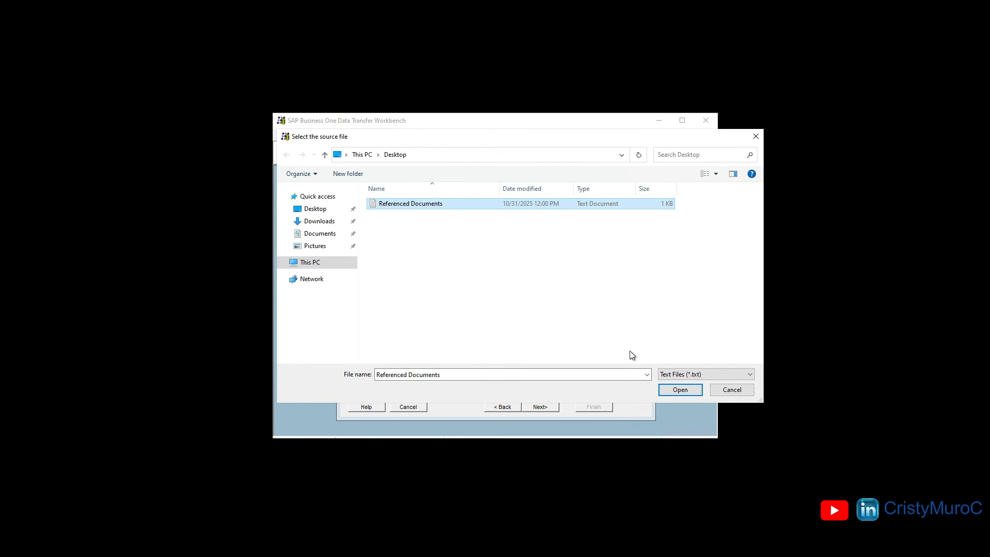
click(678, 391)
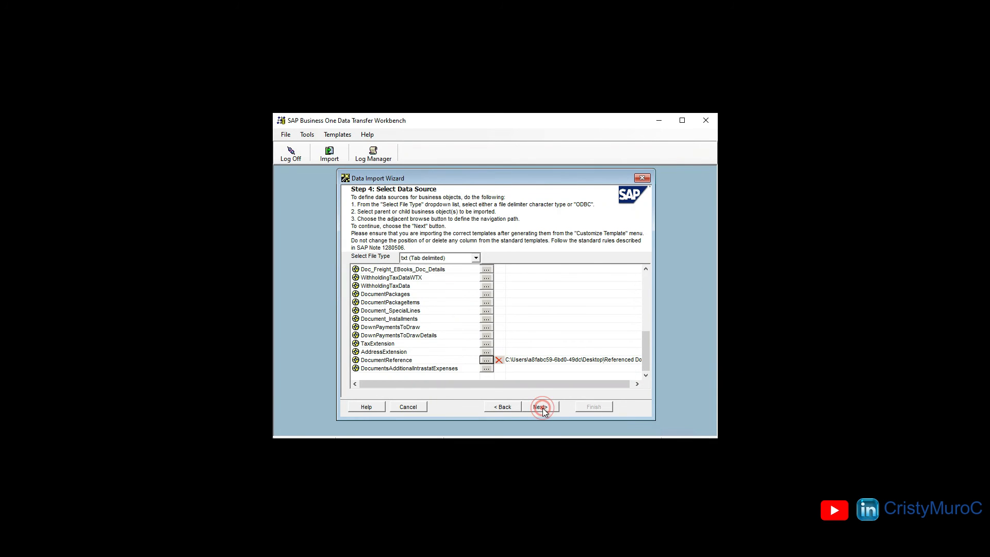
click(542, 407)
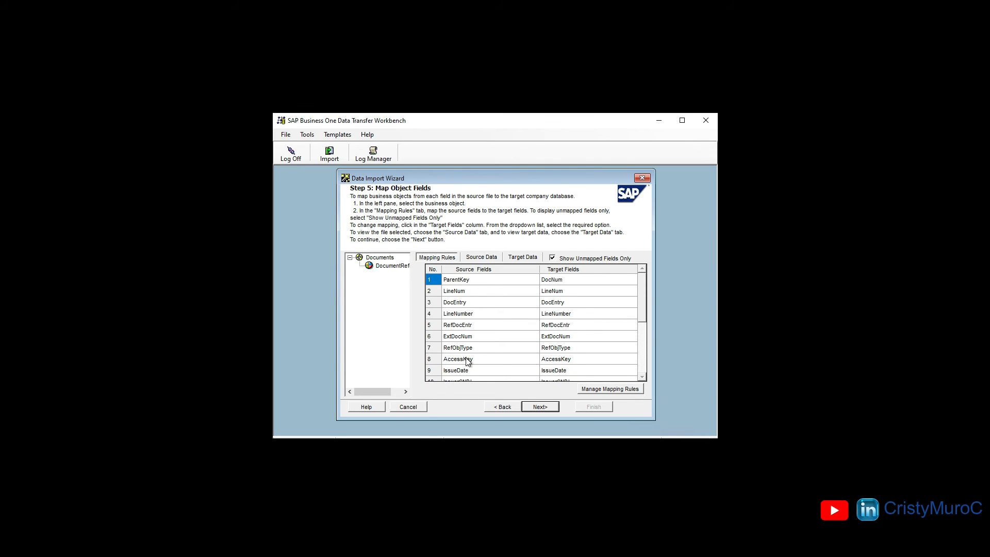
Review all source-to-target field mappings and the source data row of the DocumentReference import
click(642, 308)
drag(642, 314, 641, 380)
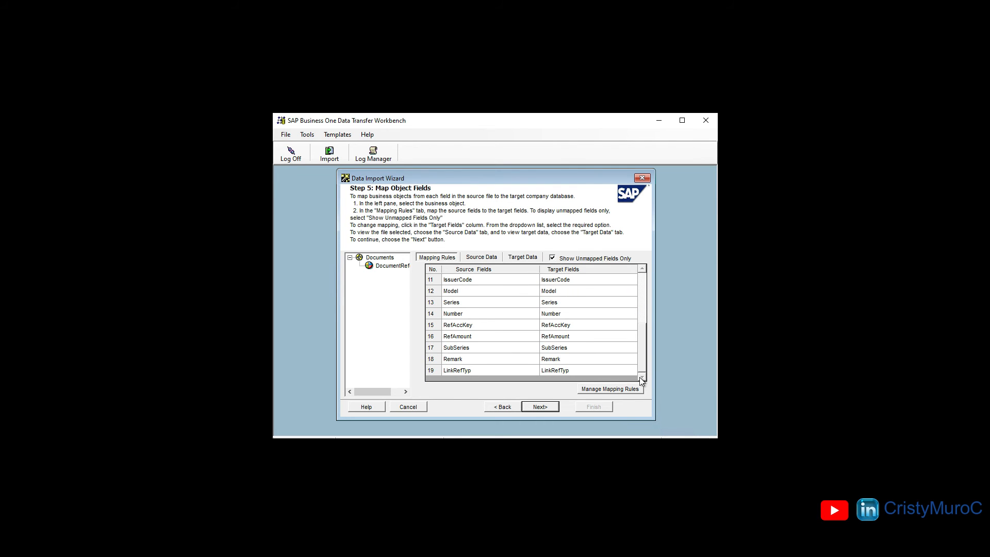
click(642, 361)
drag(643, 344, 648, 286)
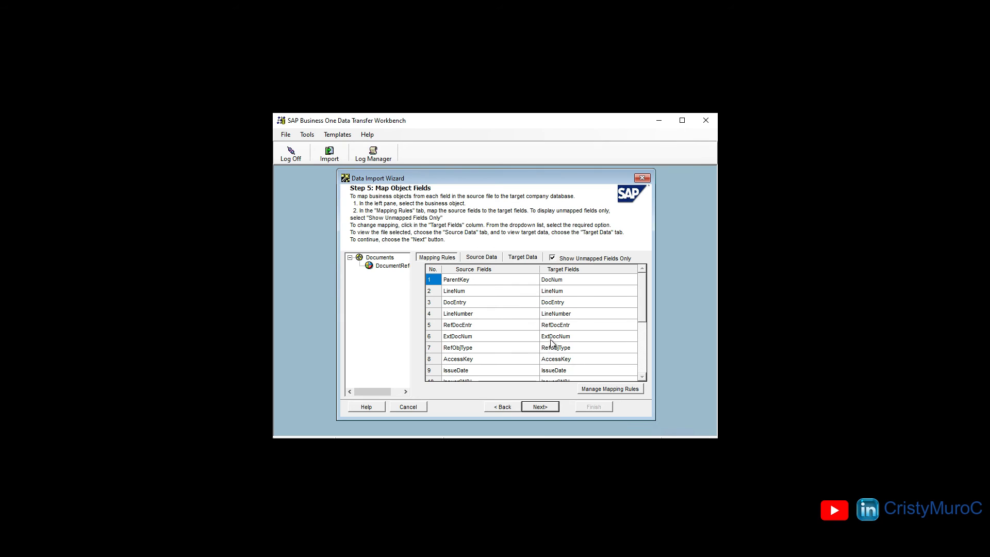
click(481, 257)
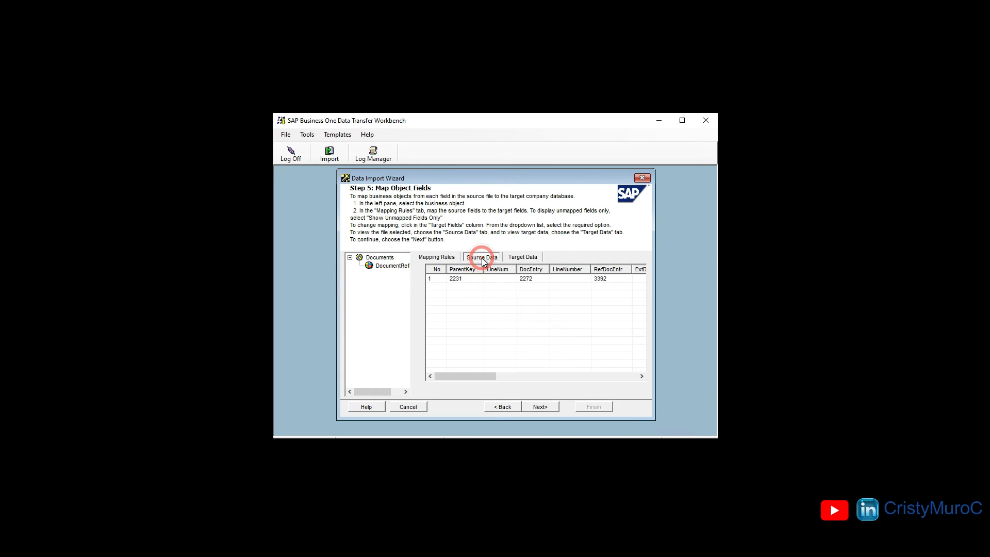
drag(470, 377, 446, 377)
click(445, 258)
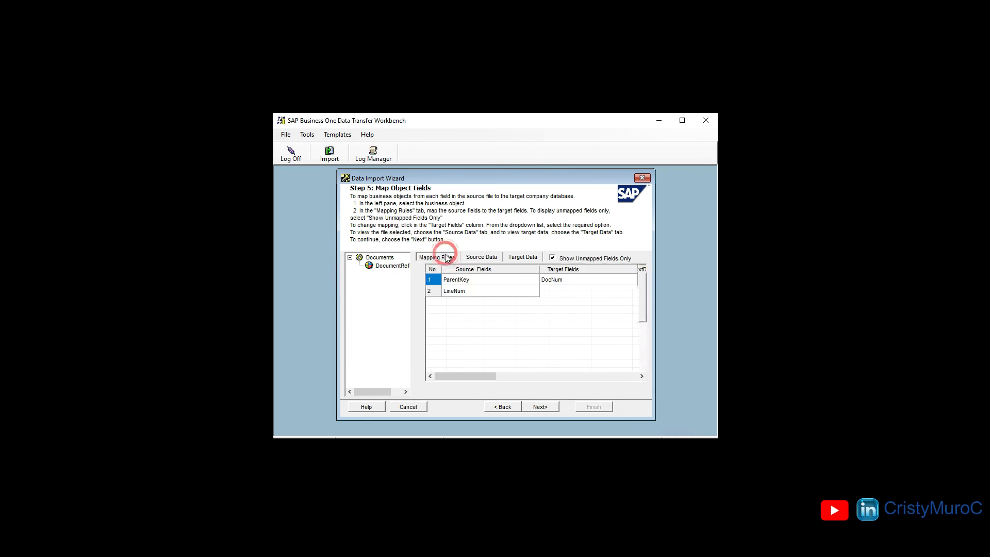
Set error handling to Ignore All Errors and Process Valid Records, run the import simulation and close its detailed log
click(538, 407)
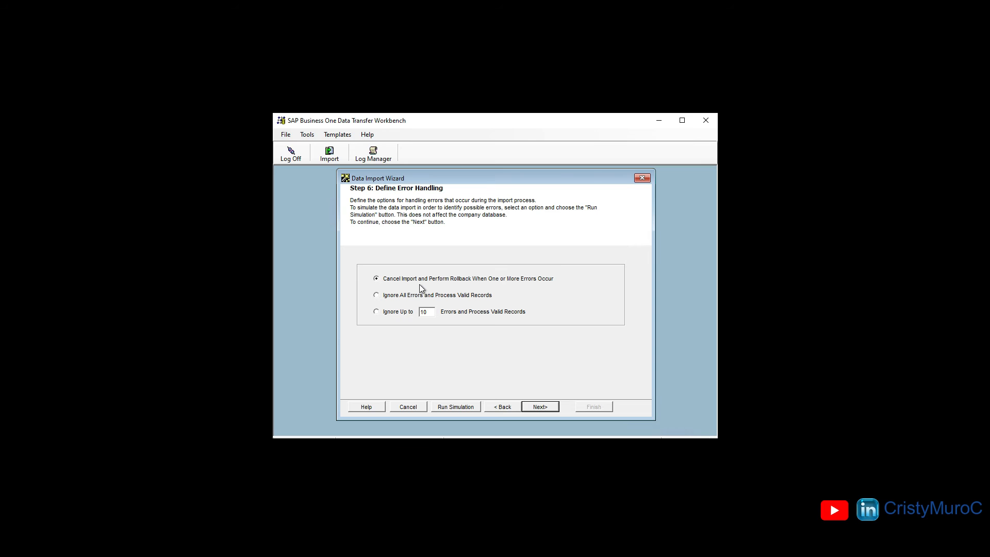
click(409, 295)
click(463, 407)
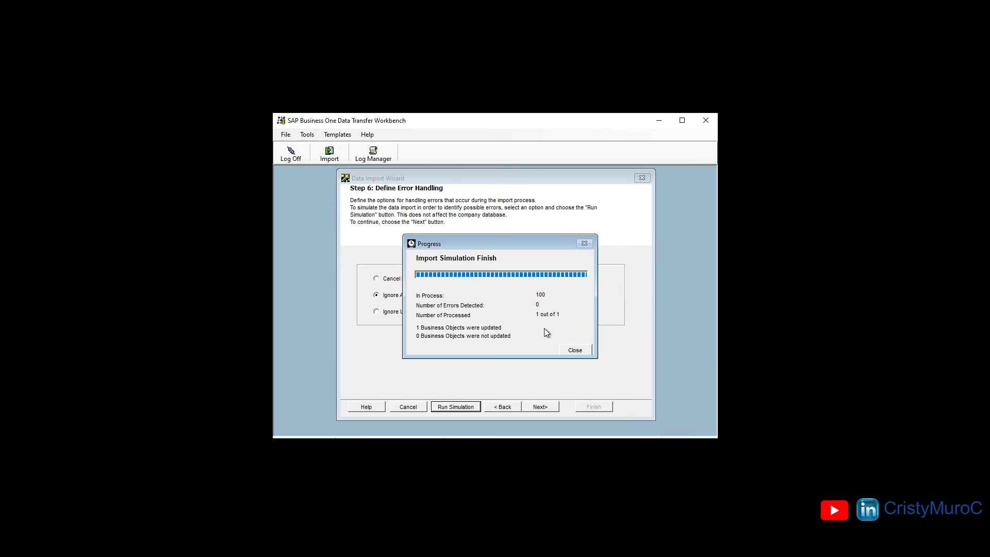
click(565, 354)
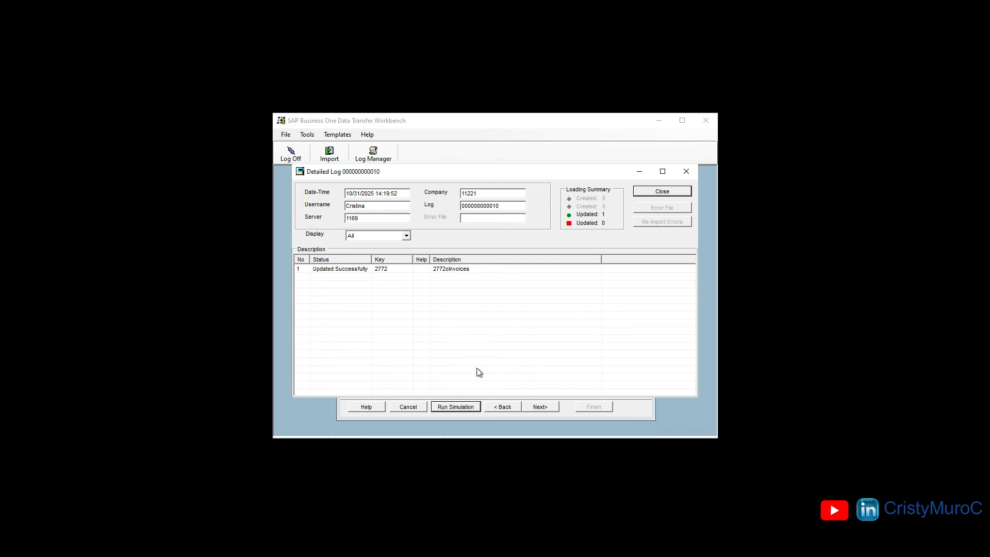
click(654, 193)
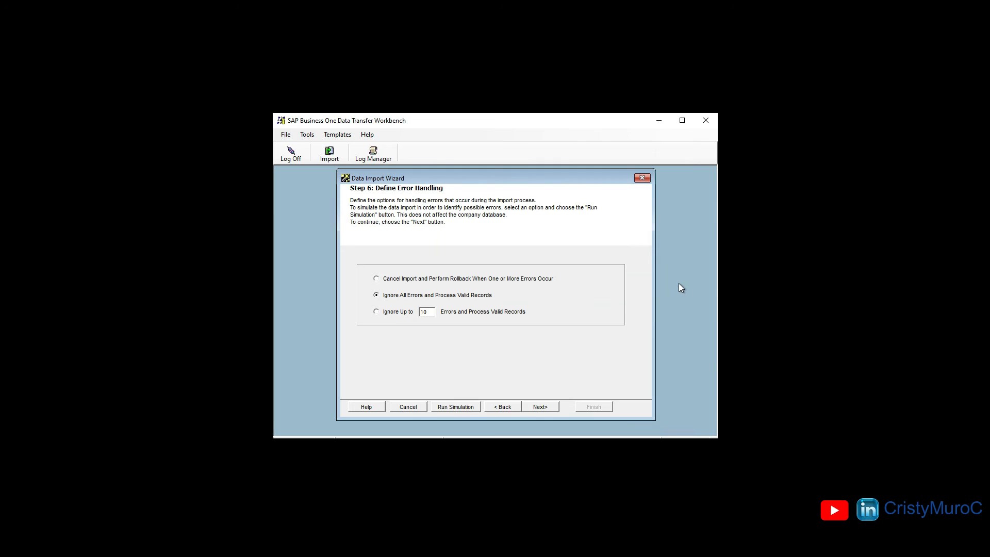
Run the actual data import and finish the import process
click(545, 407)
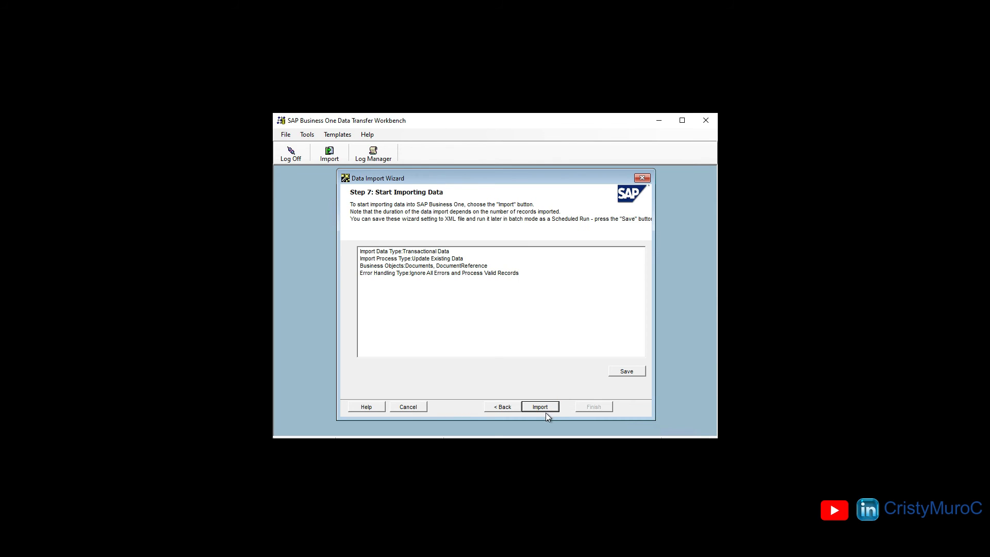
click(542, 407)
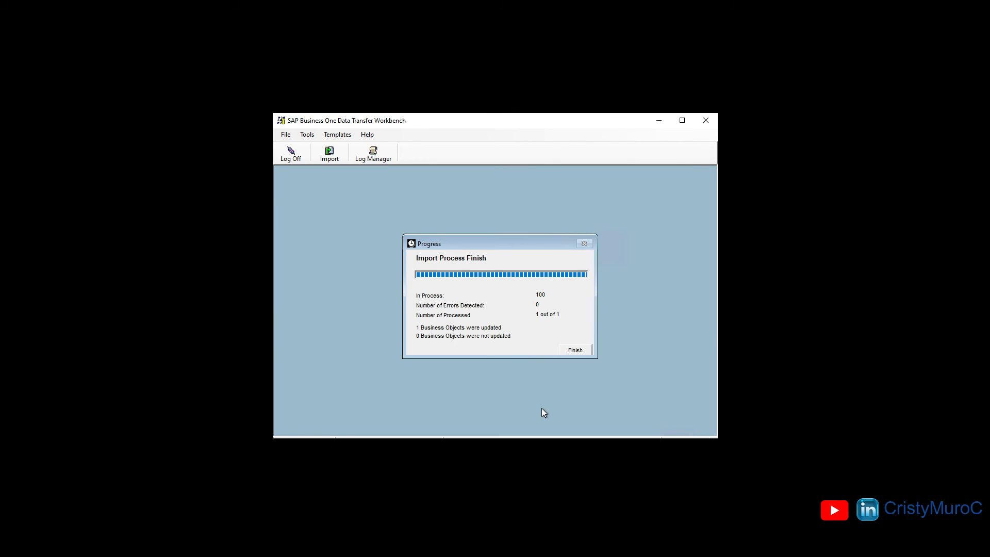
click(575, 351)
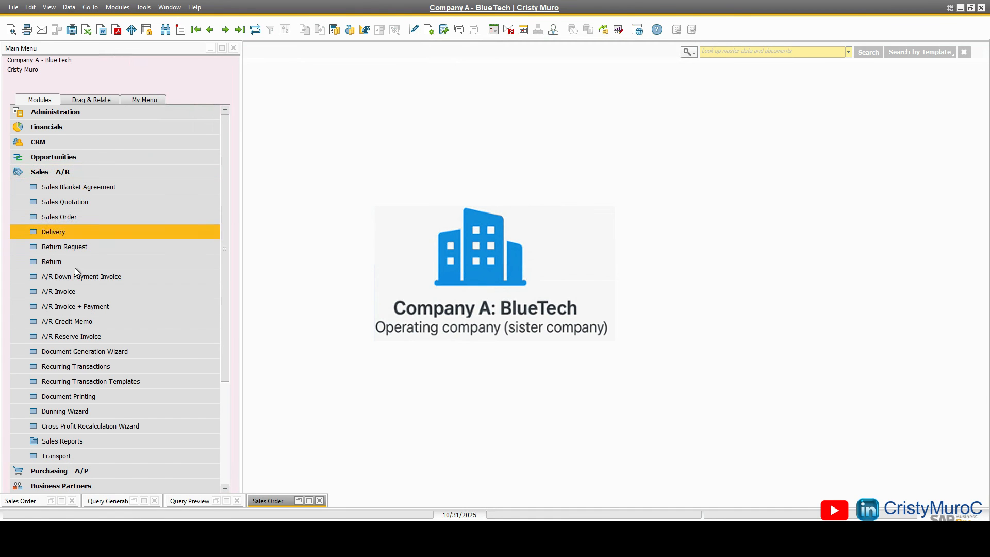
Switch to SAP Business One and find A/R invoice 2231
click(75, 293)
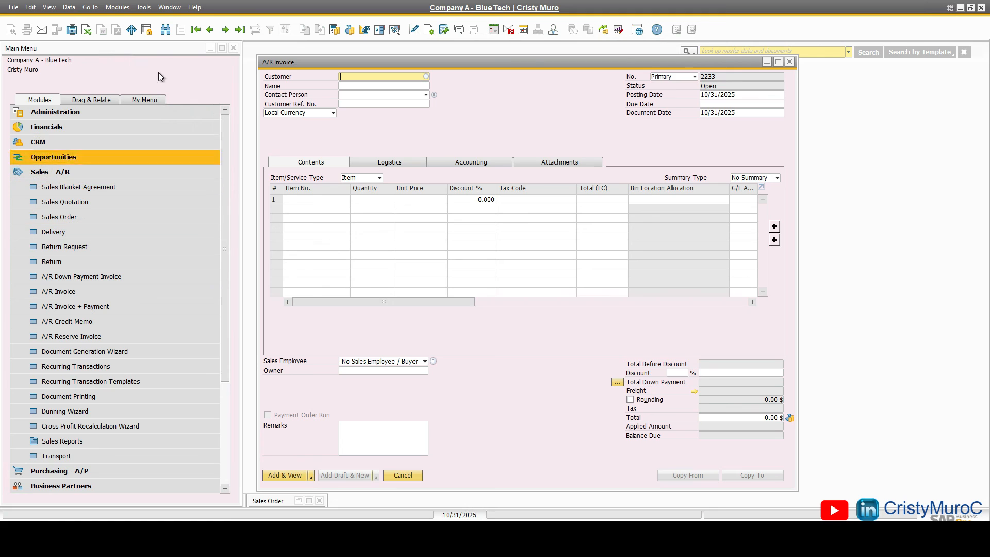
click(165, 30)
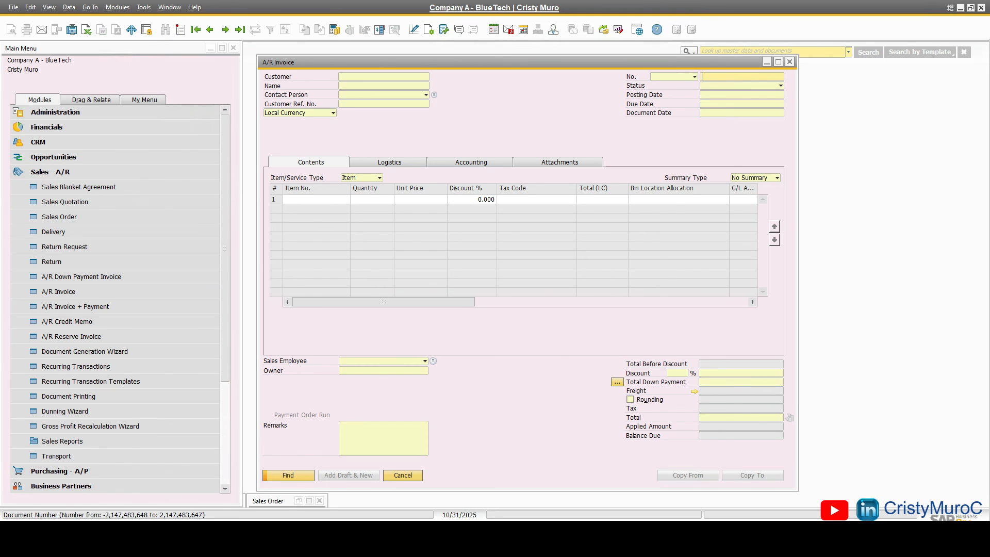
text(2231)
key(Return)
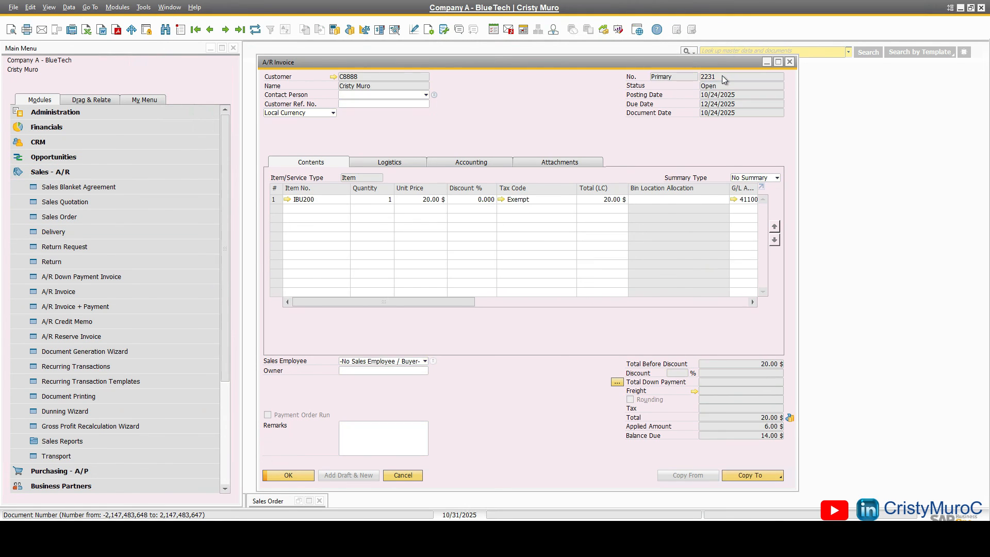
Examine the invoice's referenced documents from its accounting details and close the reference information without changes
click(485, 165)
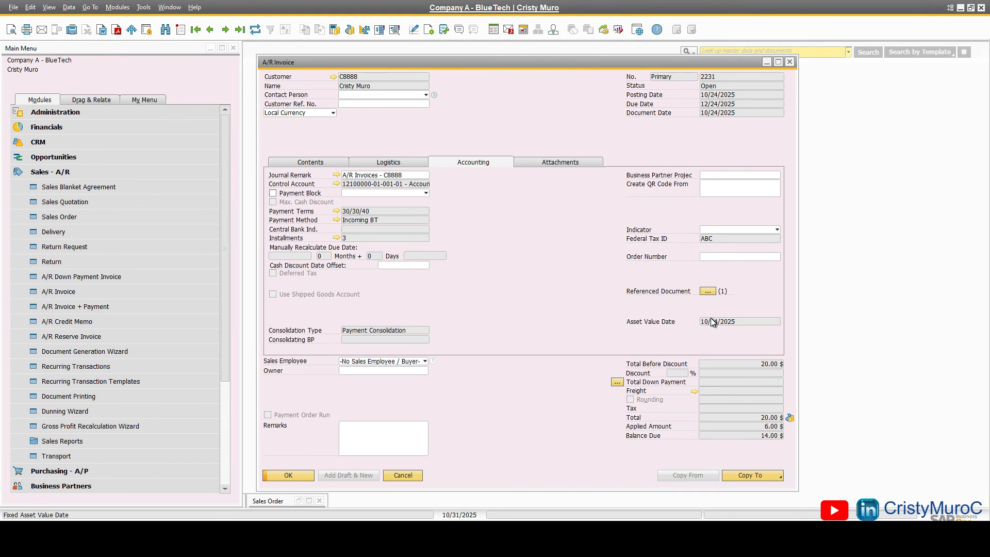
click(708, 292)
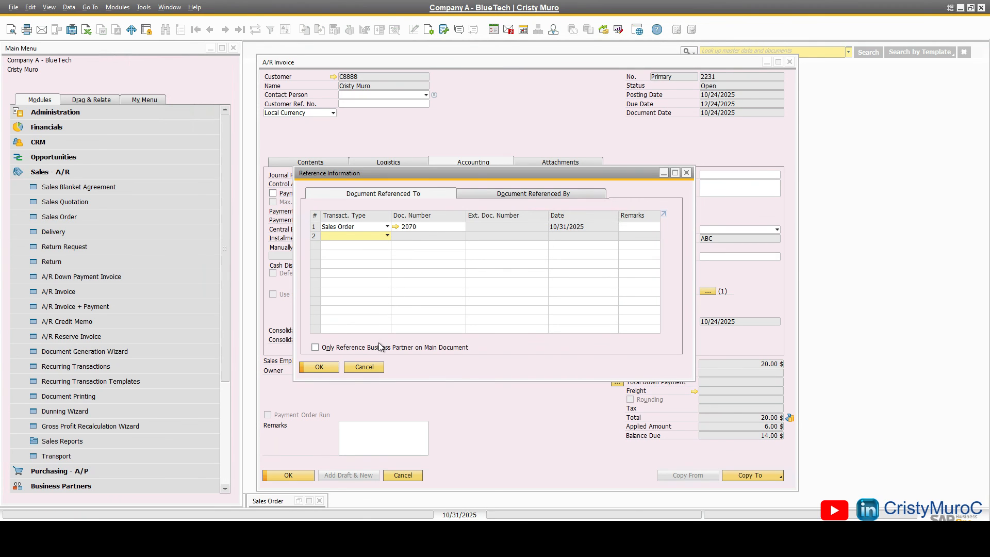
click(370, 369)
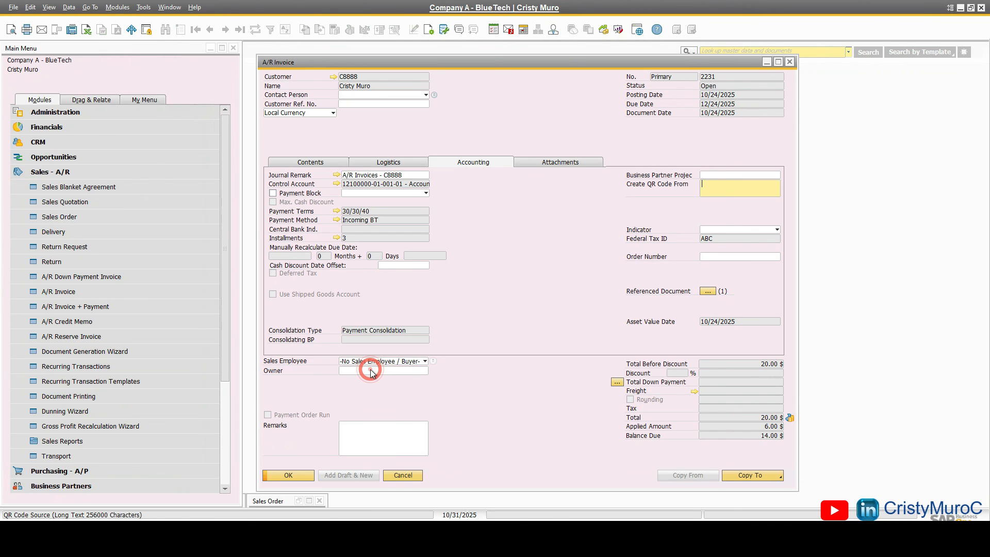
Open the invoice's Relationship Map and switch its view to Marketing Document: Referenced Documents
right_click(484, 122)
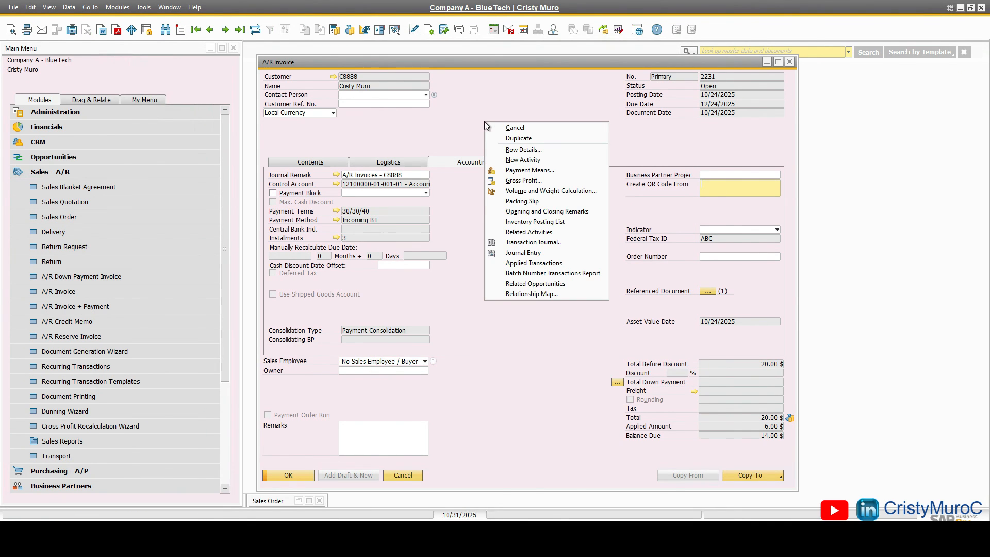
click(532, 295)
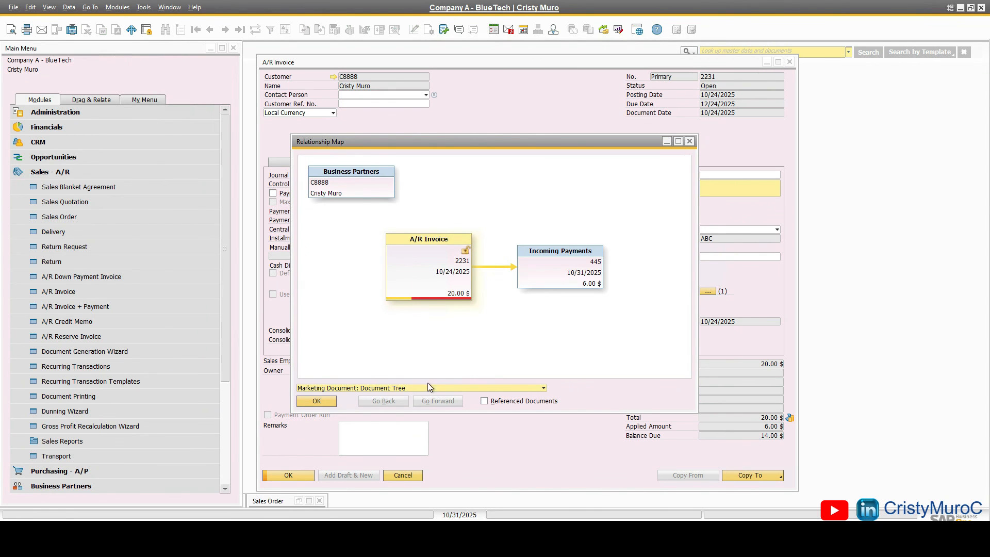
click(452, 388)
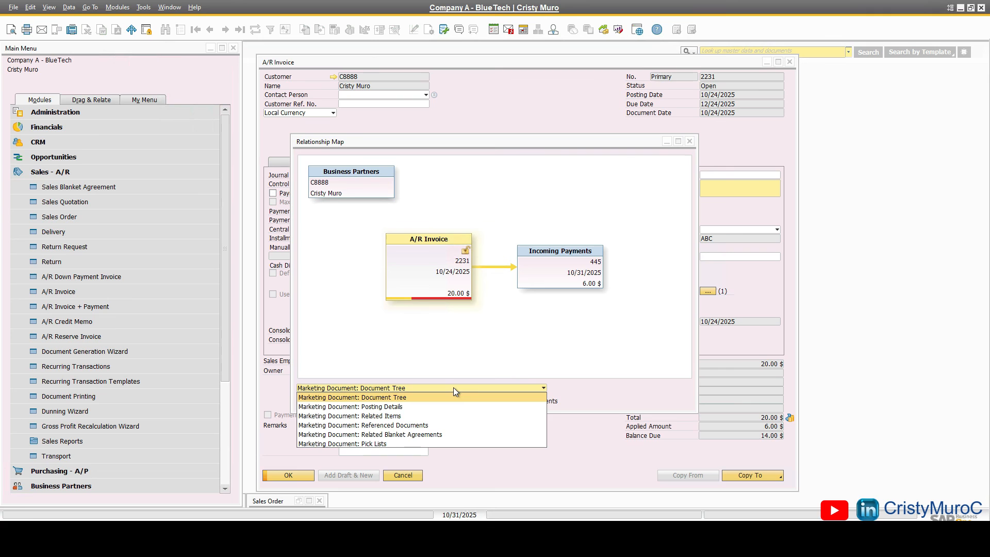
click(390, 424)
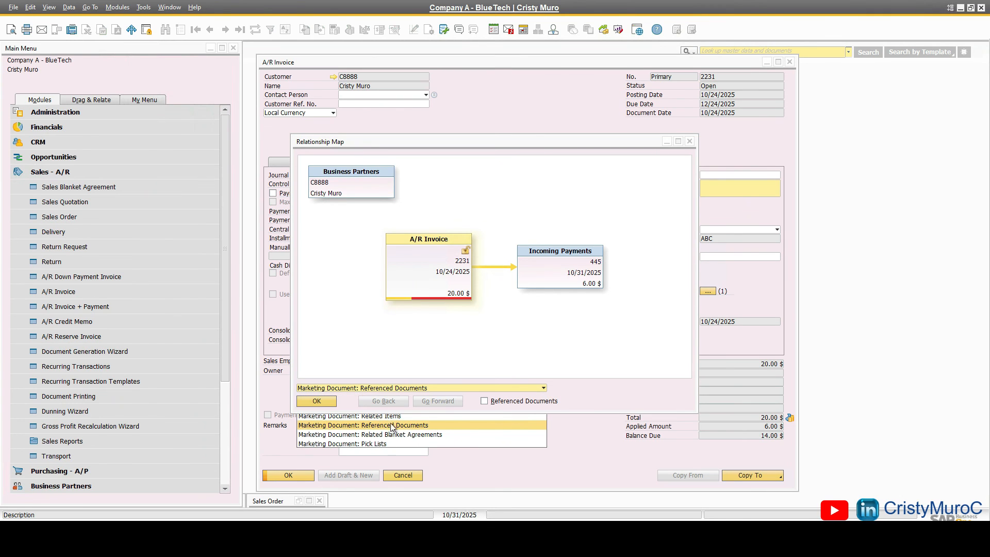